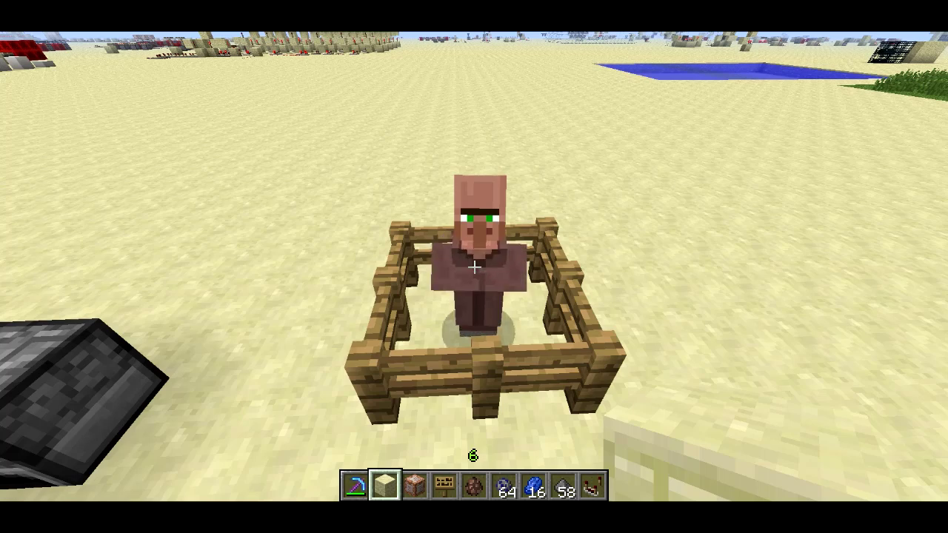
Look over the sign walls, the labelled chest and furnace, the fenced villager and the nearby village in the Minecraft world
key("s")
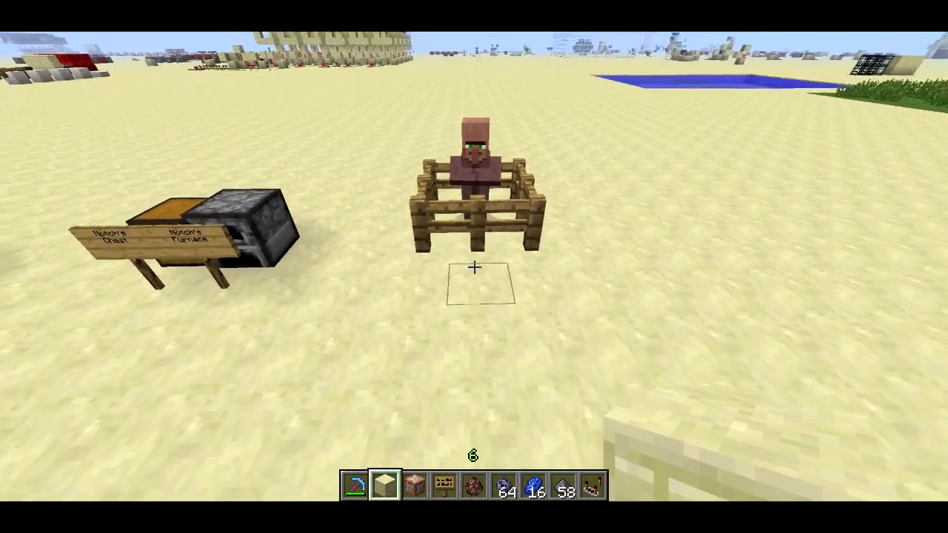
key("w")
key("s")
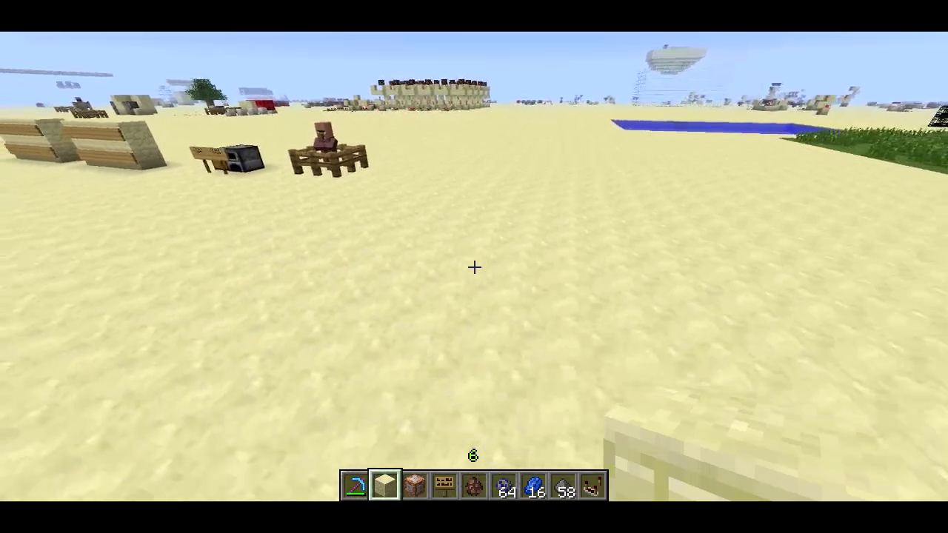
key("w")
key("space")
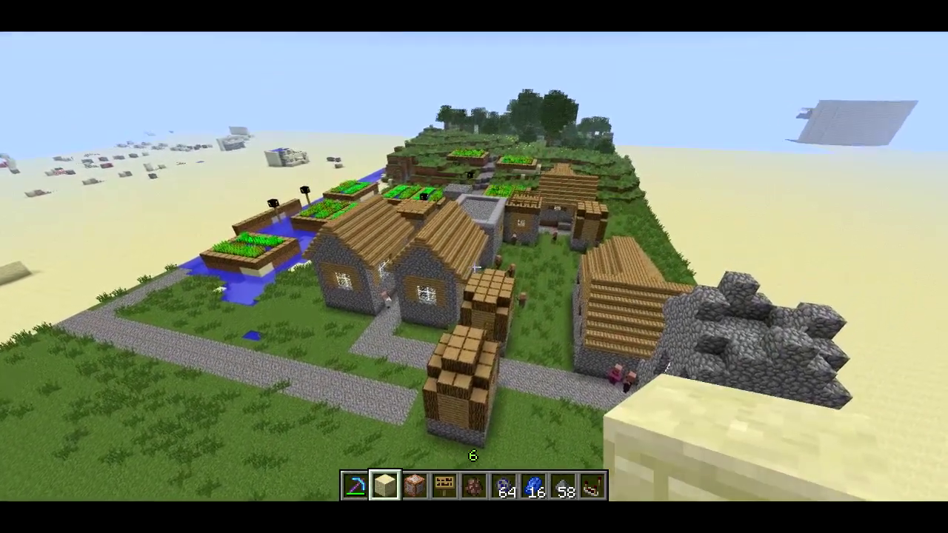
mouse_move(474, 267)
key("s")
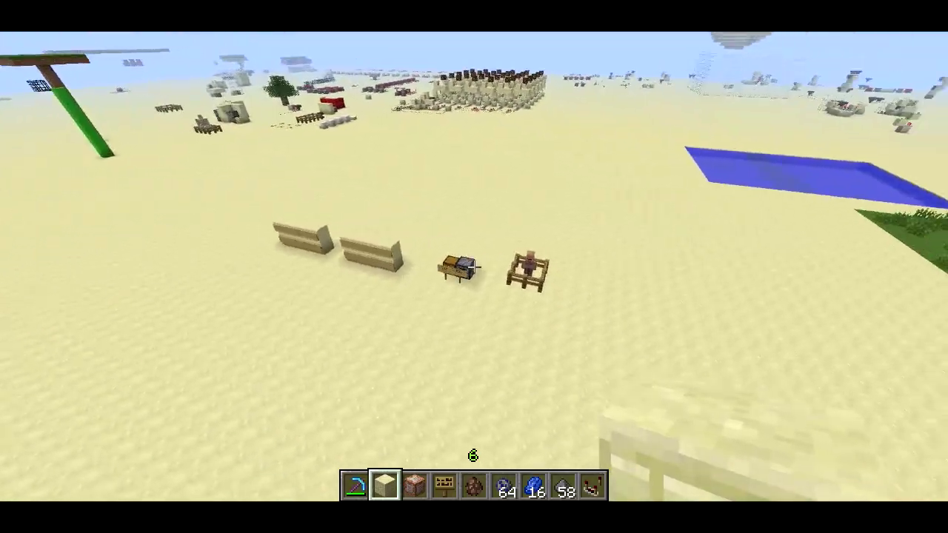
key("w")
key("a")
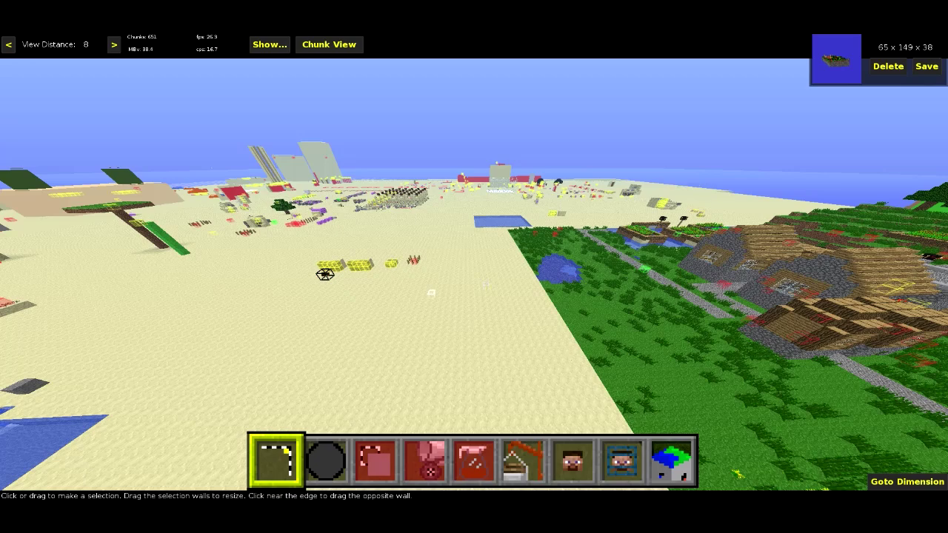
In MCEdit, select the first wall of signs as a 4W x 1L x 2H box
key("w")
key("s")
key("w")
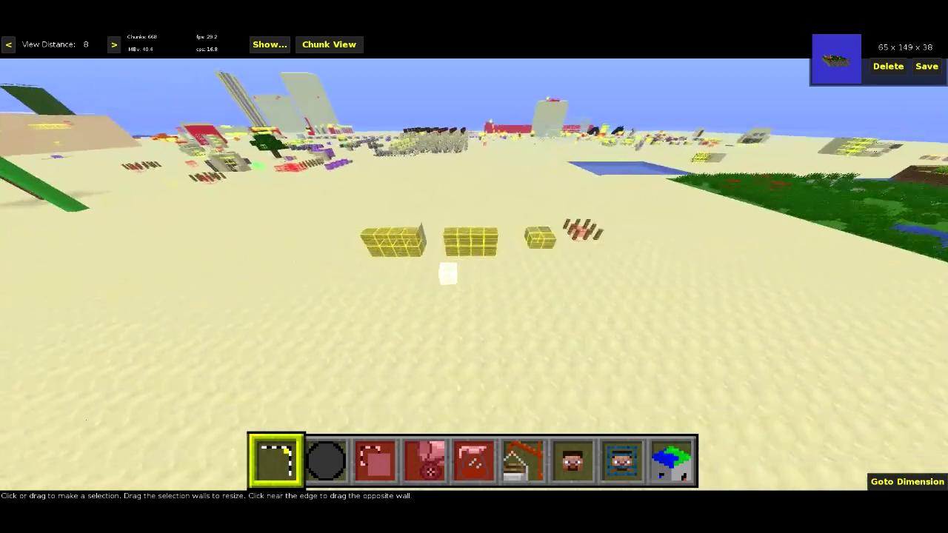
key("w")
key("a")
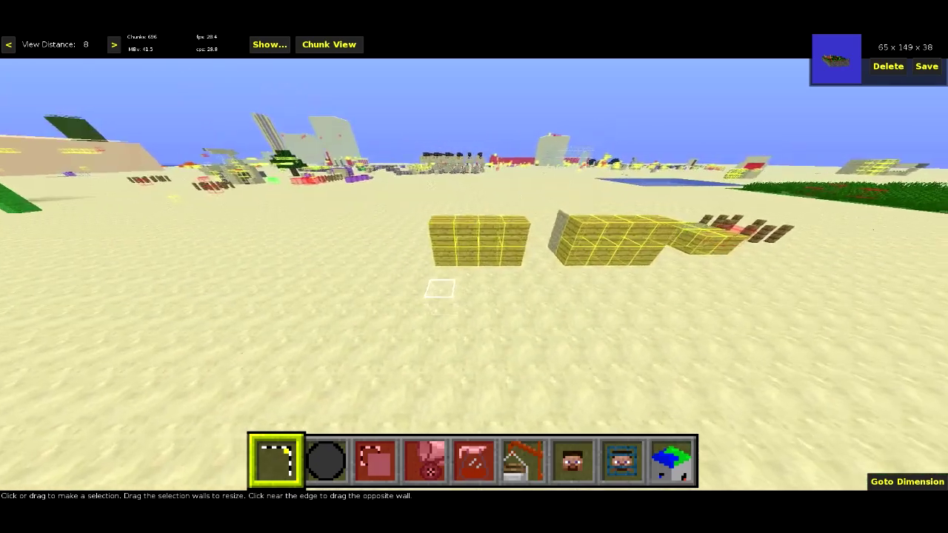
left_click(411, 238)
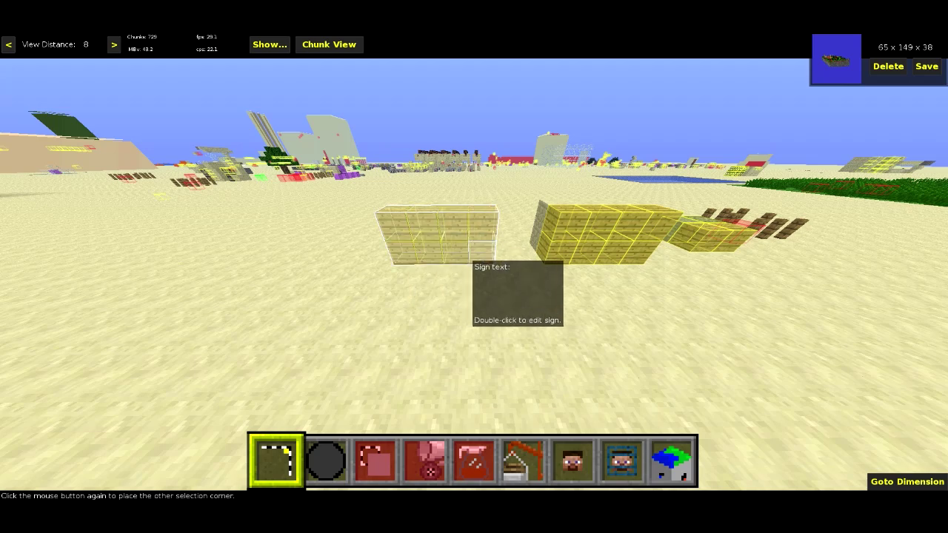
left_click(393, 221)
Choose the Place Sign Text filter with the text beginning "Lorem ipsum dolor sit amet, consectetur adipisicing"
key("5")
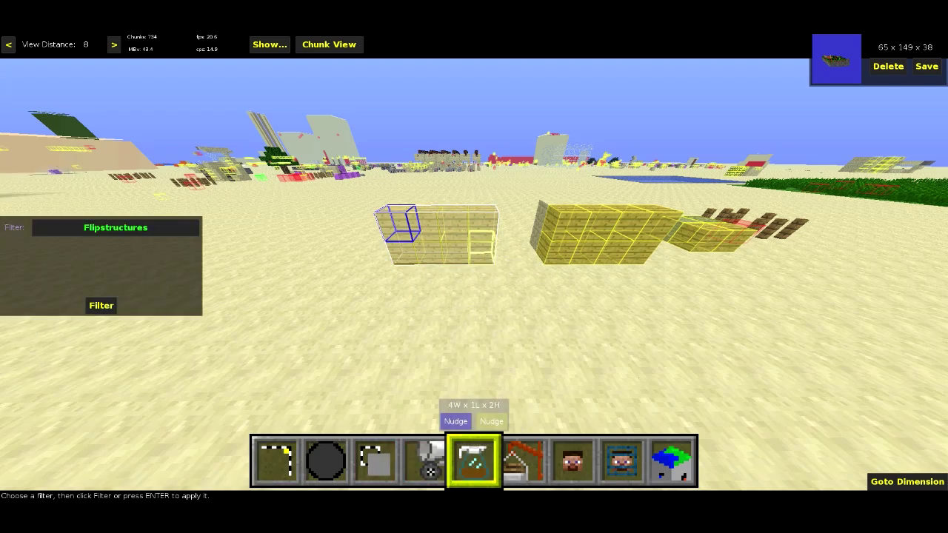
left_click(115, 227)
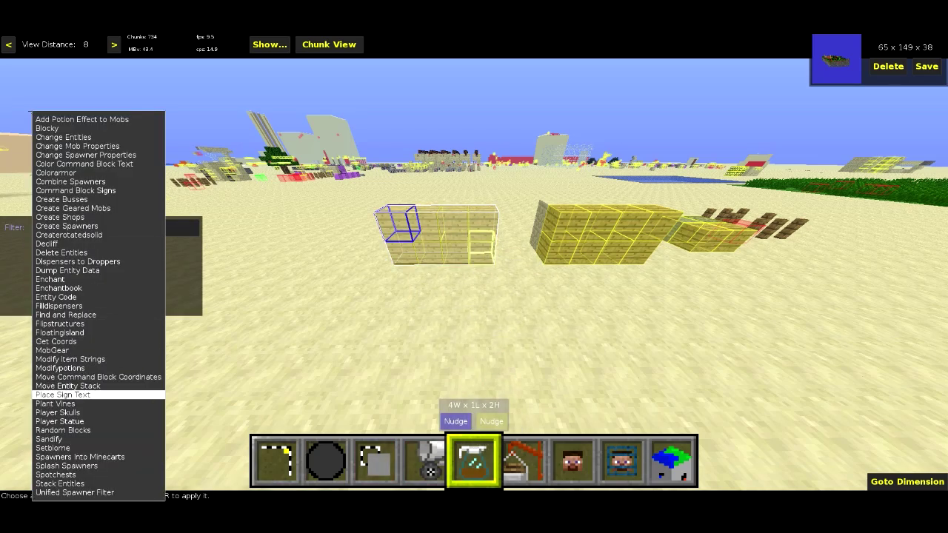
left_click(63, 395)
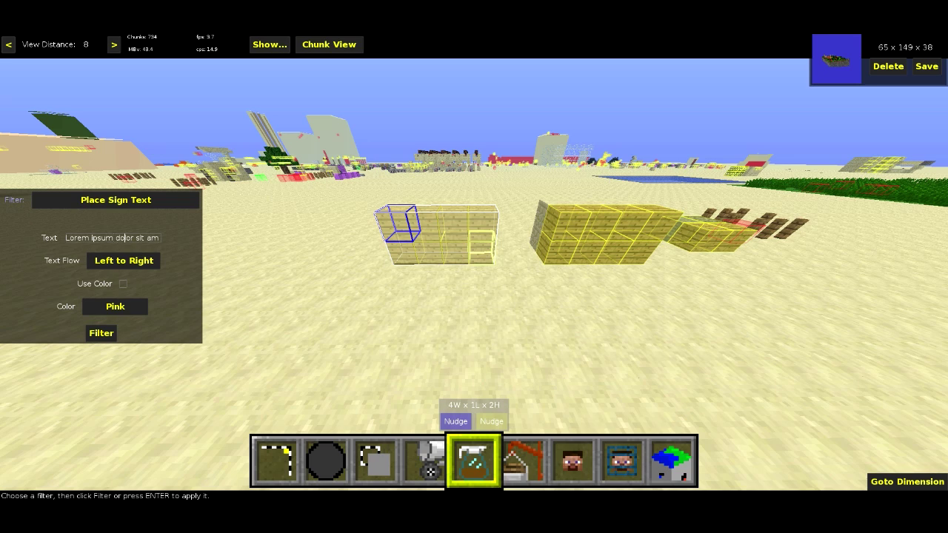
type("et, consectetur adipisicing")
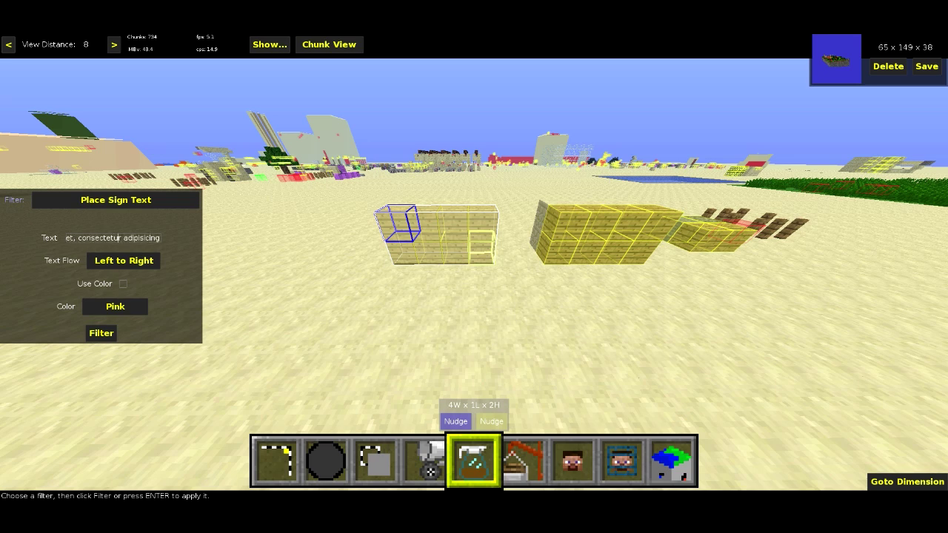
key("Left")
key("Left")
key("Left")
key("Left")
key("Left")
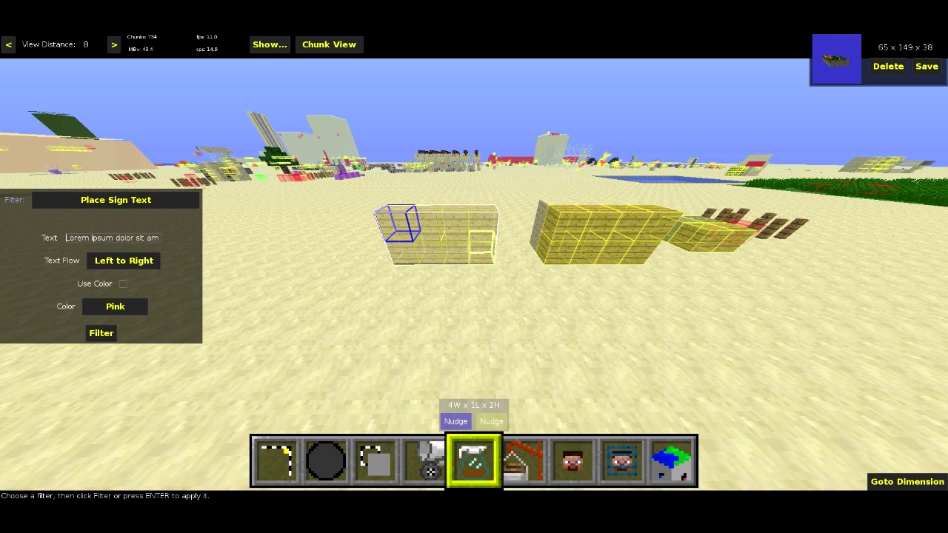
Set the text flow to Left to Right and apply the filter to the selected sign wall
left_click(122, 262)
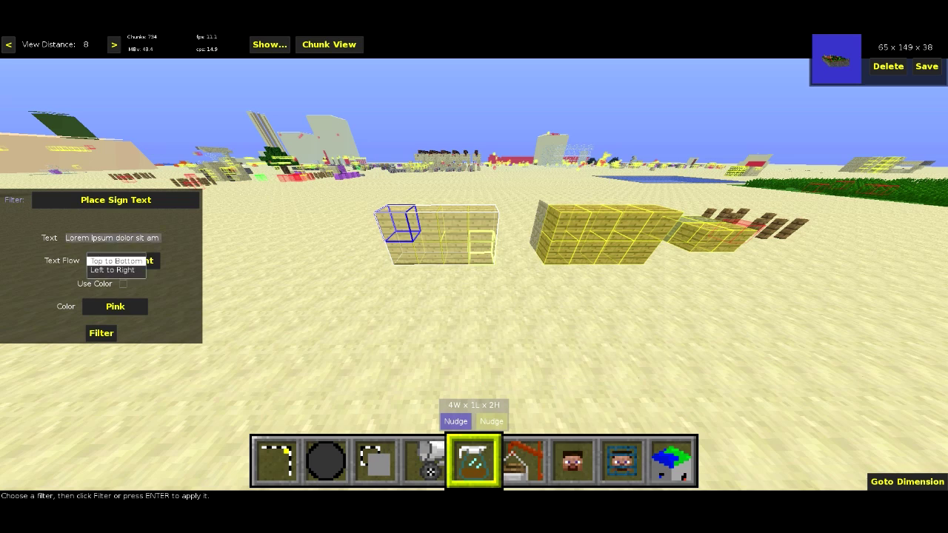
left_click(112, 270)
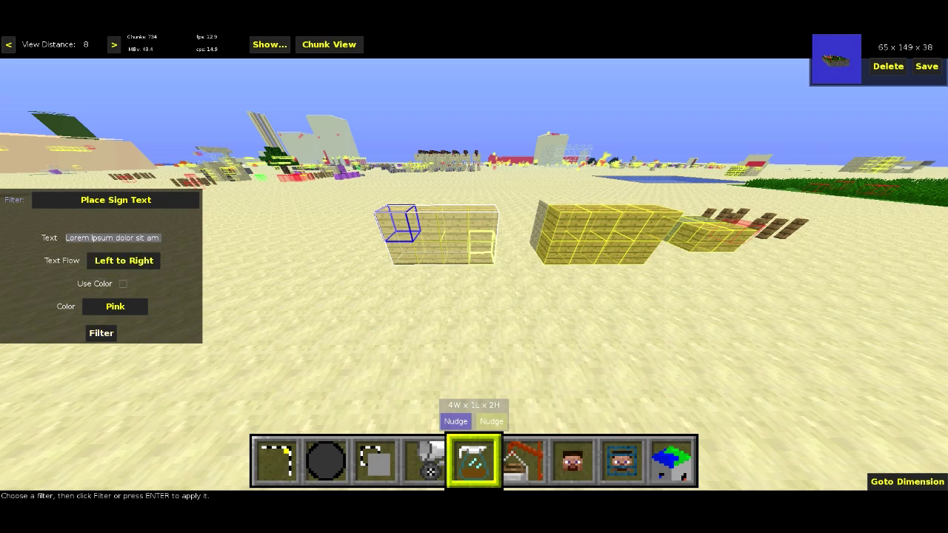
key("Return")
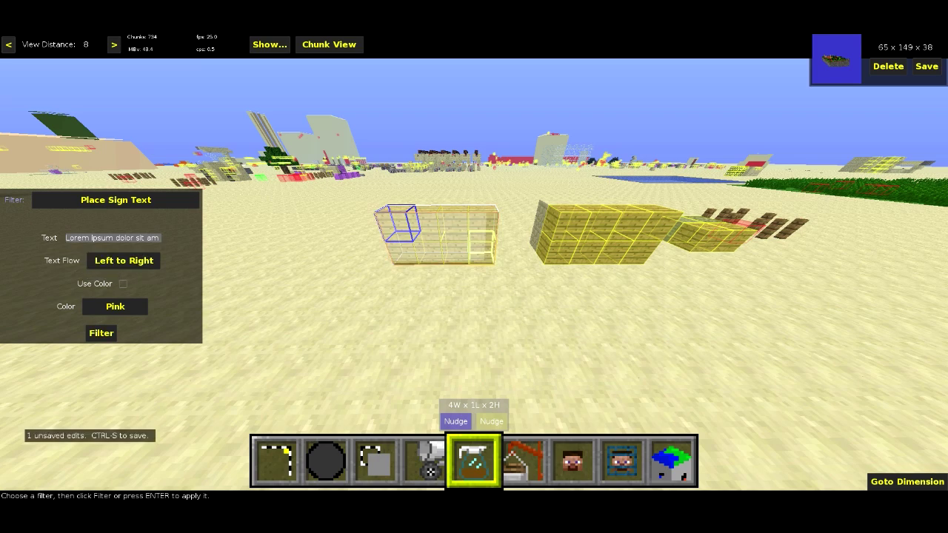
Deselect the first sign wall and select the second one as a 4W x 1L x 2H box
key("w")
key("a")
key("d")
key("ctrl+d")
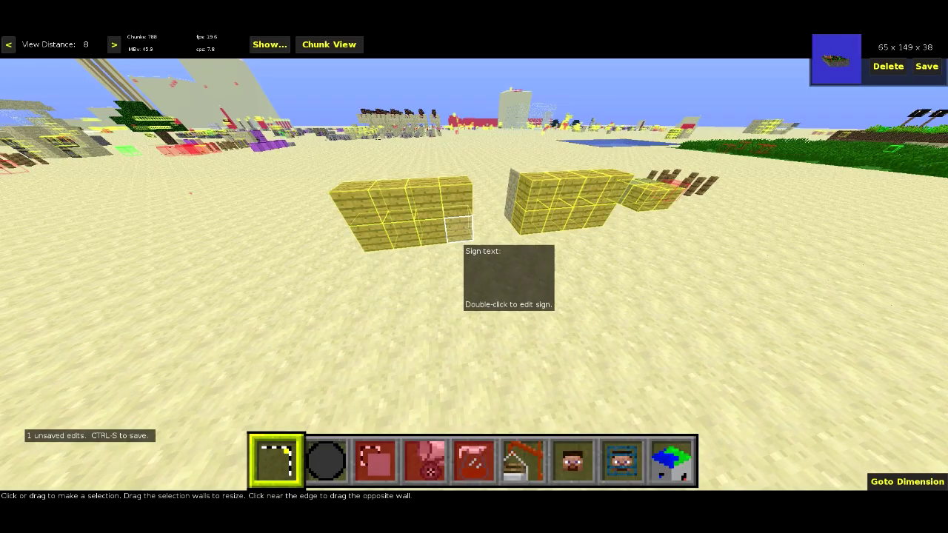
right_click(424, 211)
key("d")
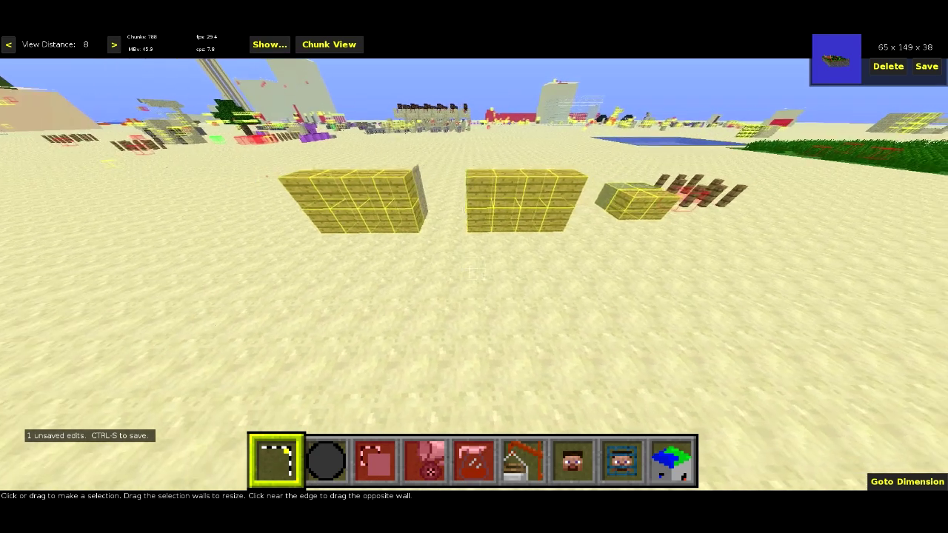
left_click(457, 192)
left_click(535, 215)
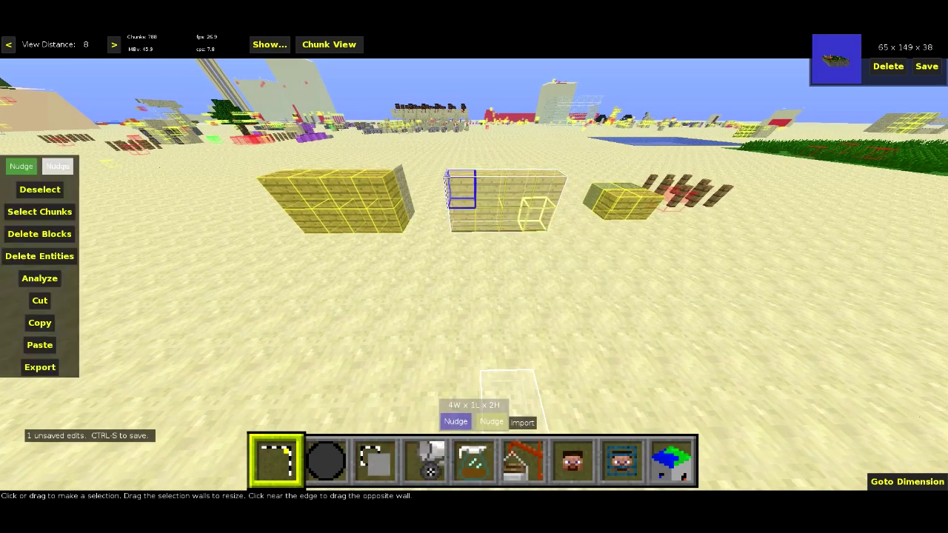
Apply the Place Sign Text filter to the second sign wall with the text flow set to Top to Bottom
key("5")
left_click(123, 261)
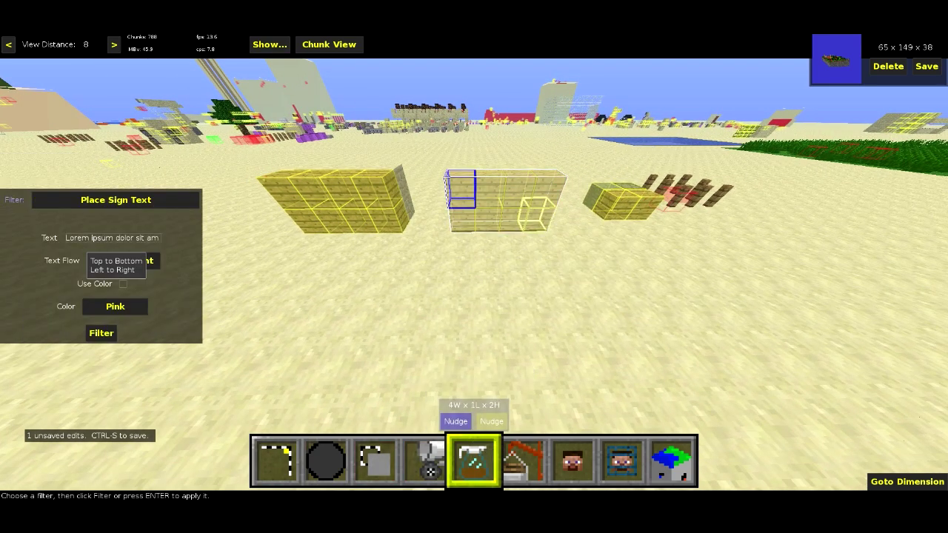
left_click(117, 261)
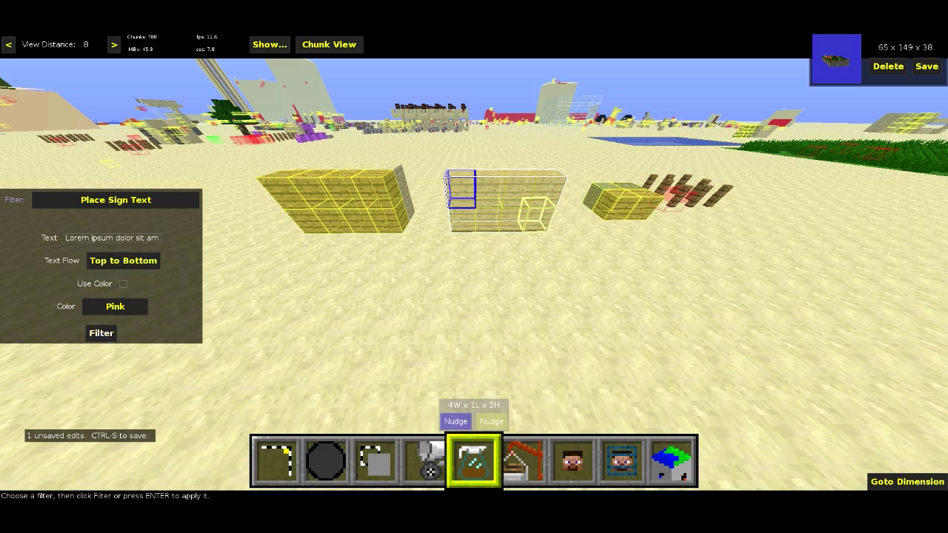
key("d")
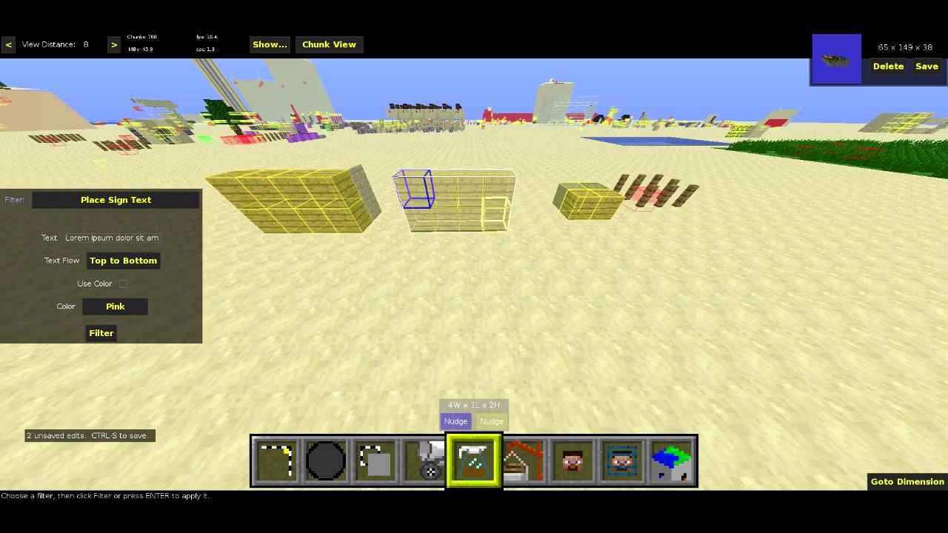
key("d")
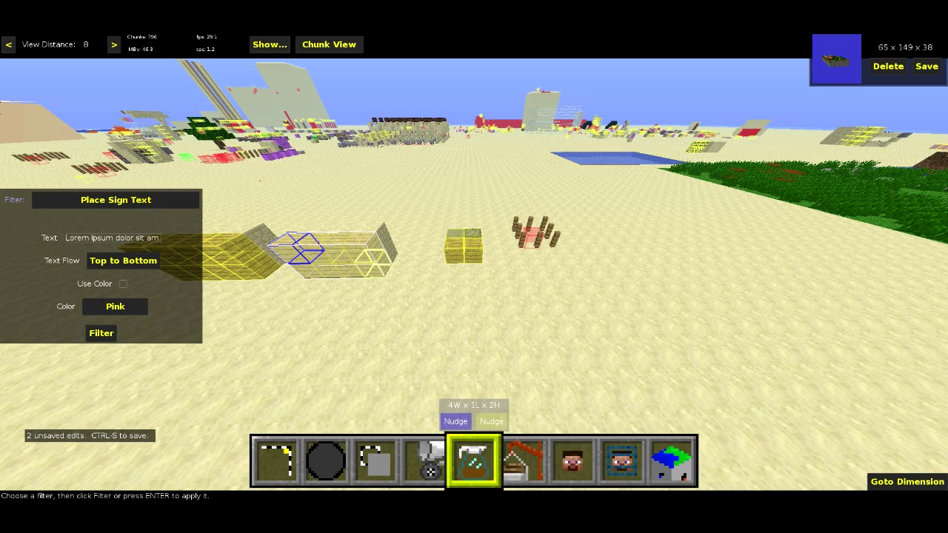
key("a")
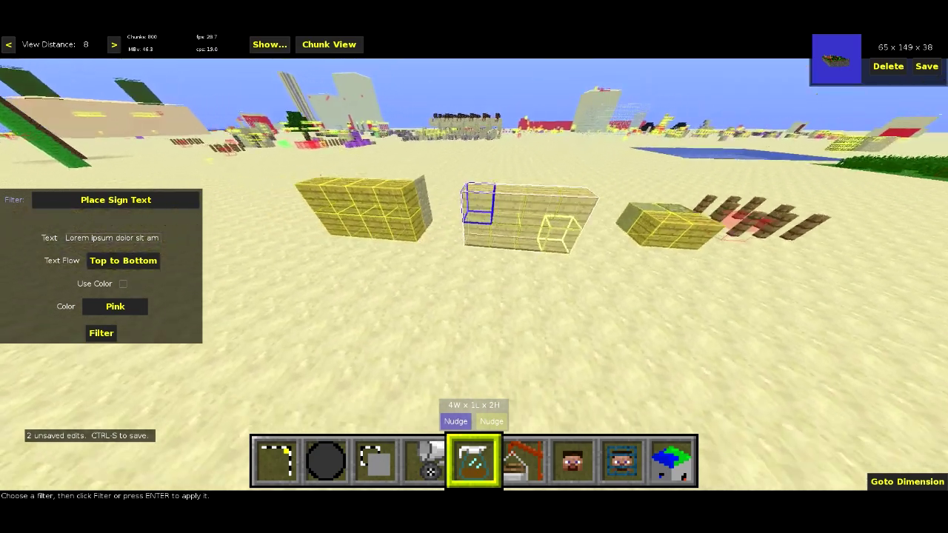
left_click(115, 307)
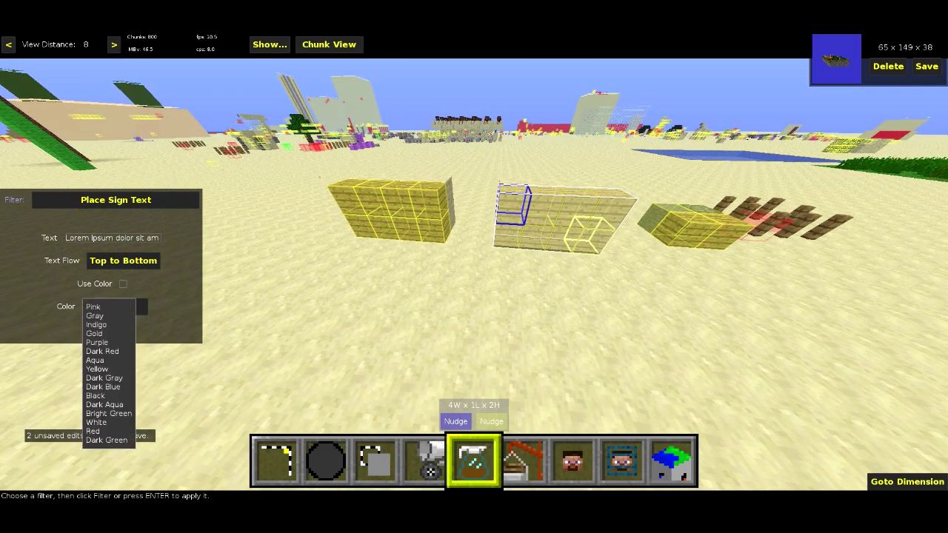
left_click(115, 306)
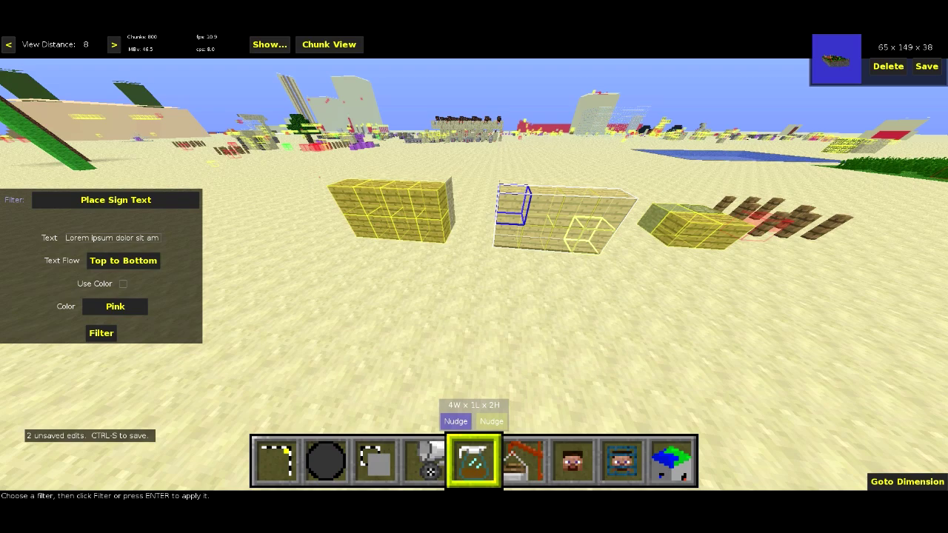
key("d")
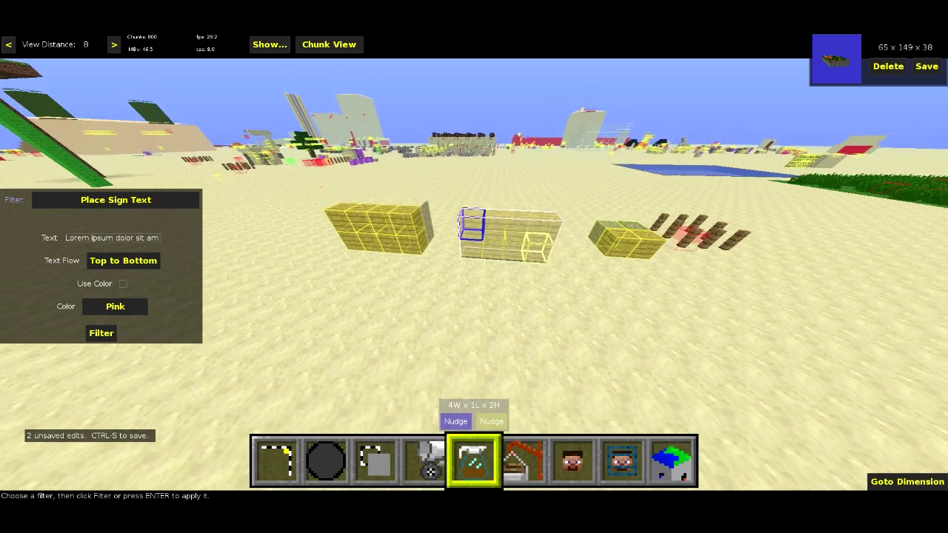
Select a 5W x 5L x 3H box around the chest, the furnace and their signs
key("w")
key("space")
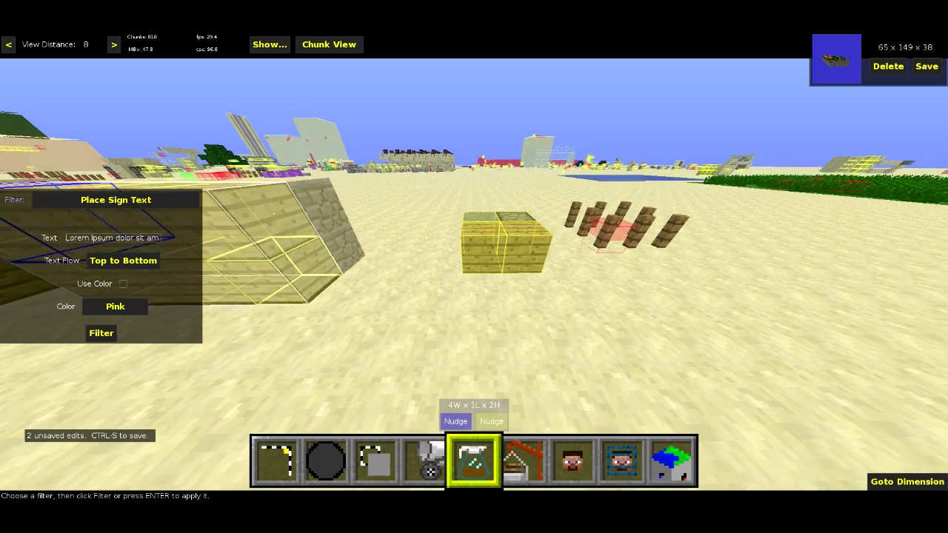
left_click(276, 455)
key("s")
key("space")
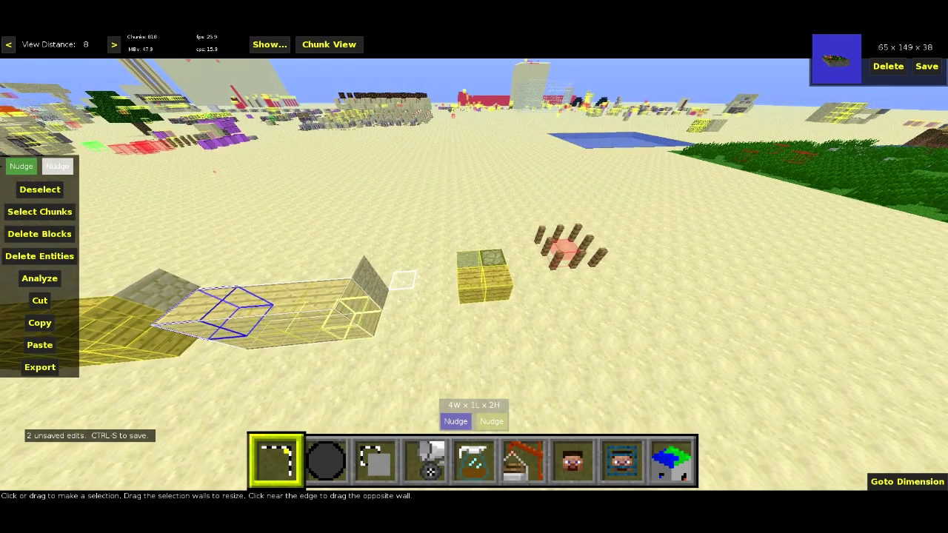
left_click(429, 256)
left_click(522, 319)
left_click_drag(498, 320, 492, 283)
key("s")
Apply the Find and Replace filter to change "Notch" to "SethBling" in the chest and furnace area, and clear the selection
left_click(472, 455)
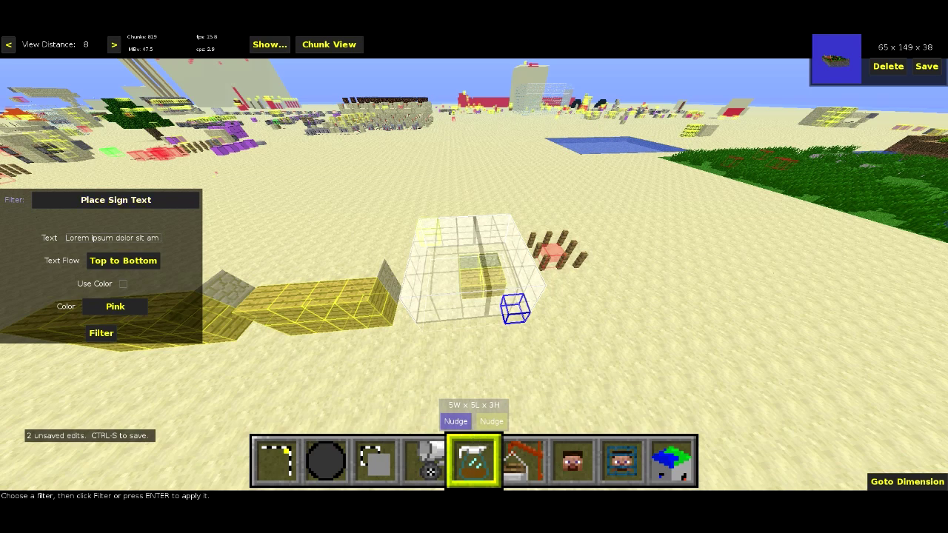
left_click(116, 200)
left_click(98, 313)
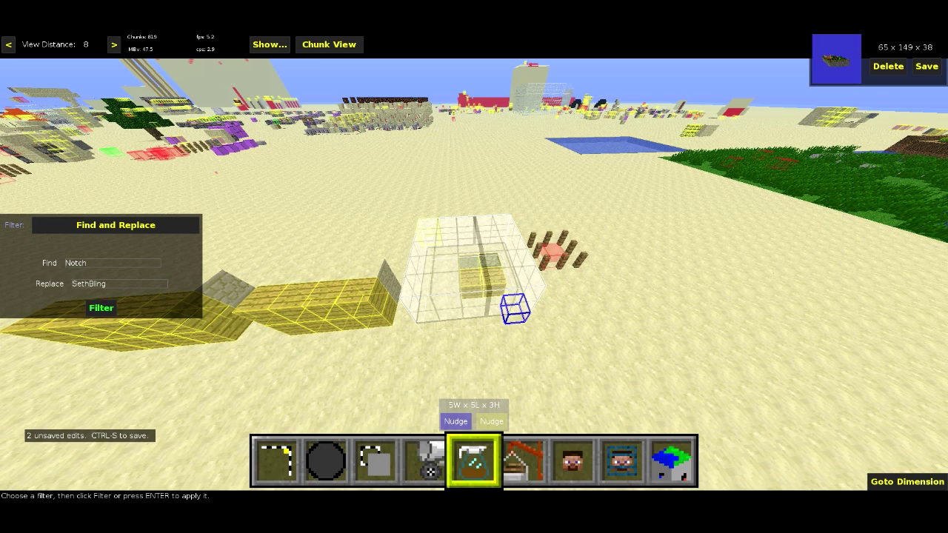
key("ctrl+d")
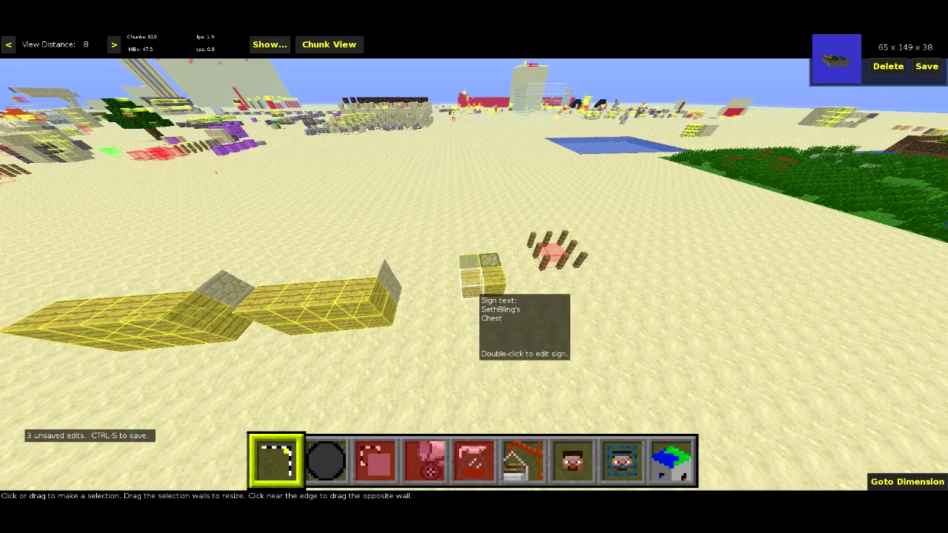
Select a 5W x 5L x 4H box around the fenced villager
key("d")
mouse_move(485, 288)
right_mouse_down()
mouse_move(474, 274)
mouse_move(471, 289)
right_mouse_up()
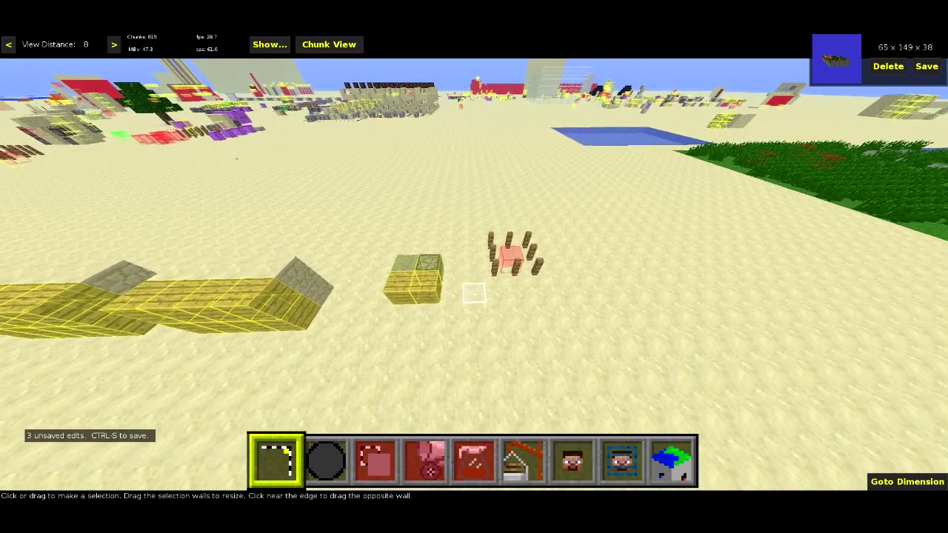
left_click_drag(441, 236, 530, 297)
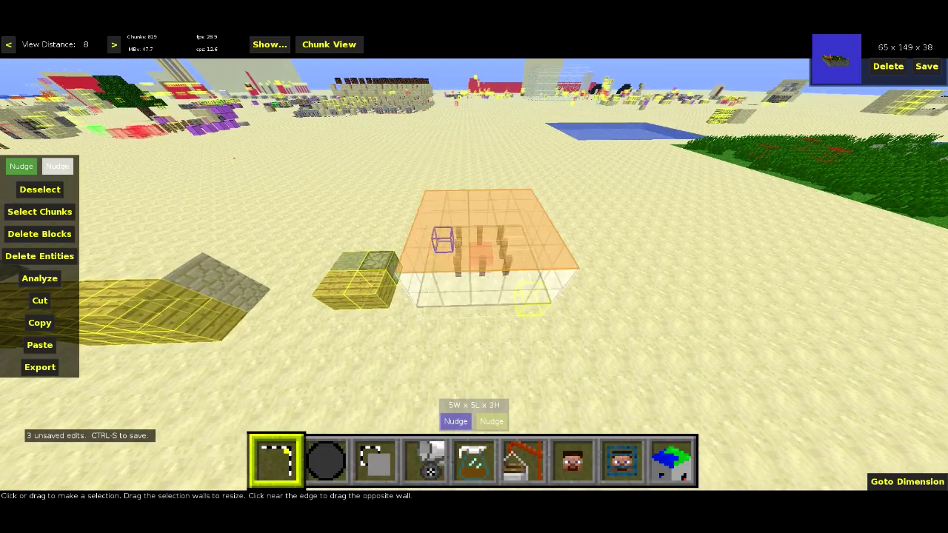
Apply the Entity Code filter to the 5W x 5L x 4H box around the fenced villager
left_click(475, 453)
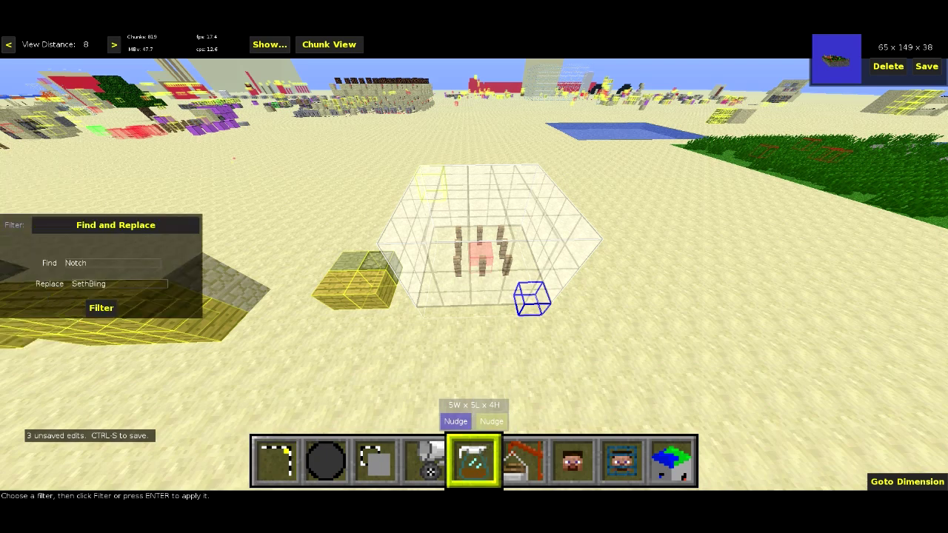
left_click(115, 225)
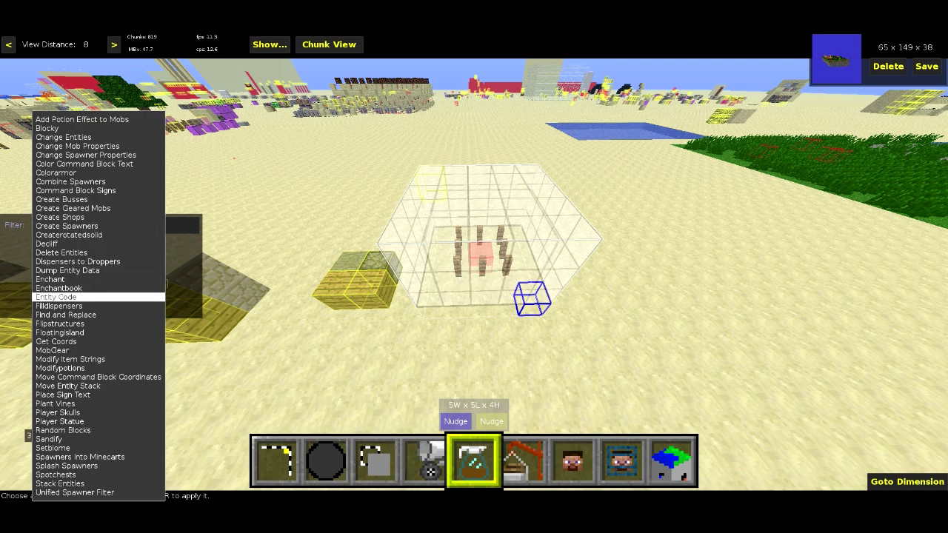
left_click(89, 297)
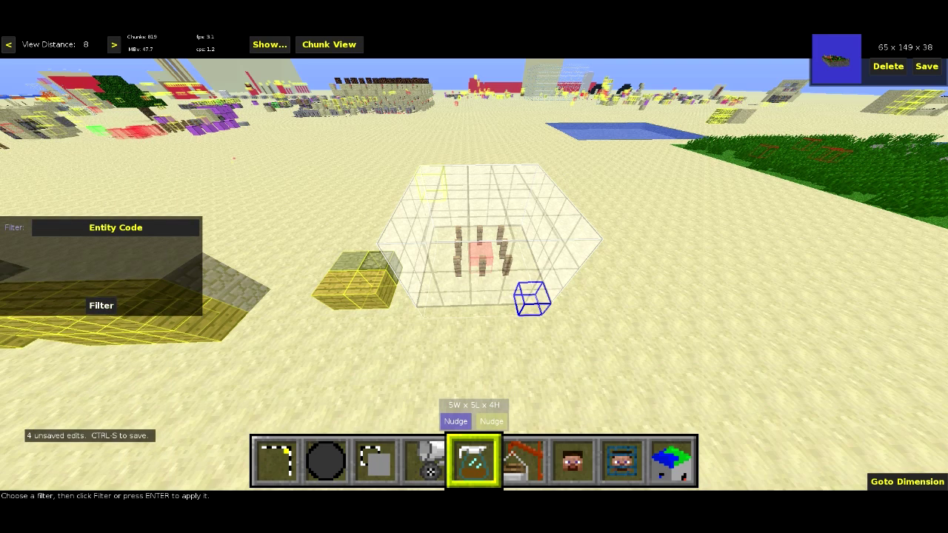
key("Return")
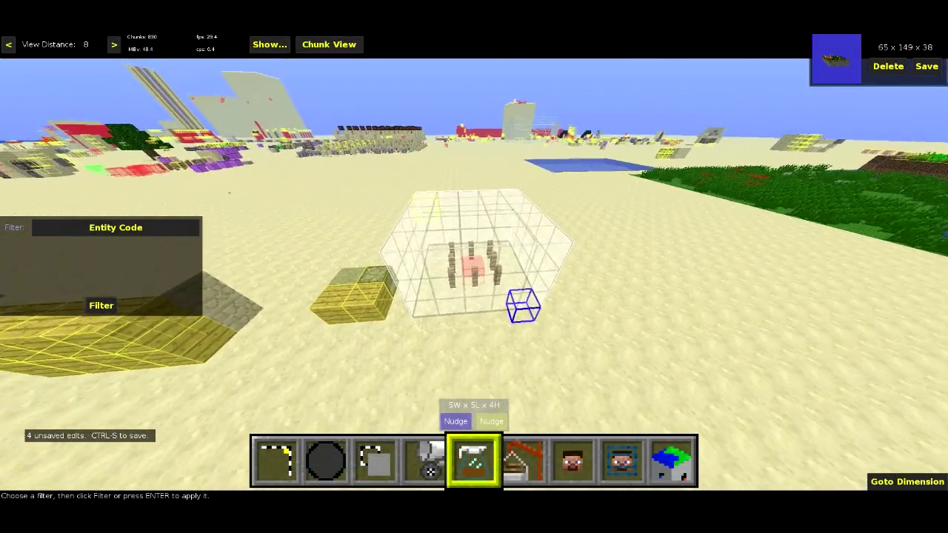
Read the coordinates of the villager selection with the Get Coords filter, and dismiss the result
key("d")
key("a")
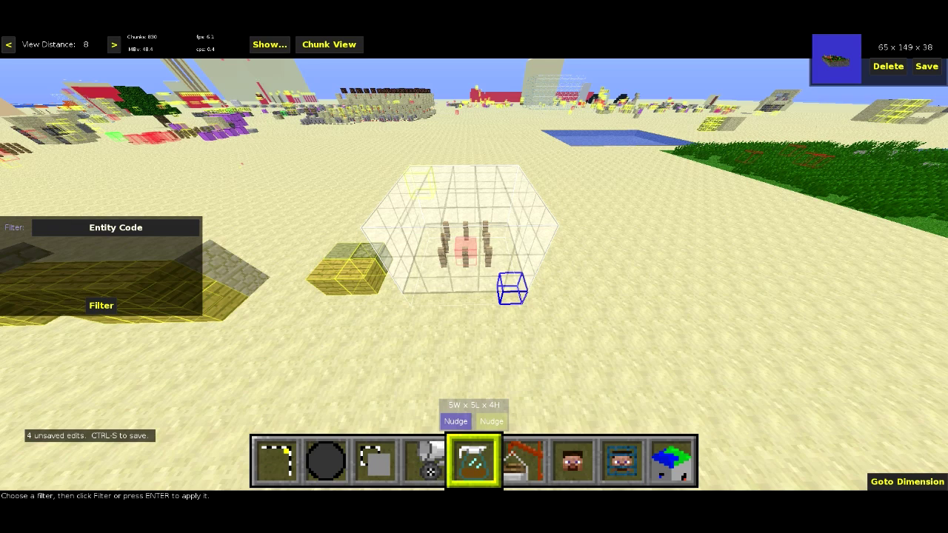
left_click(115, 227)
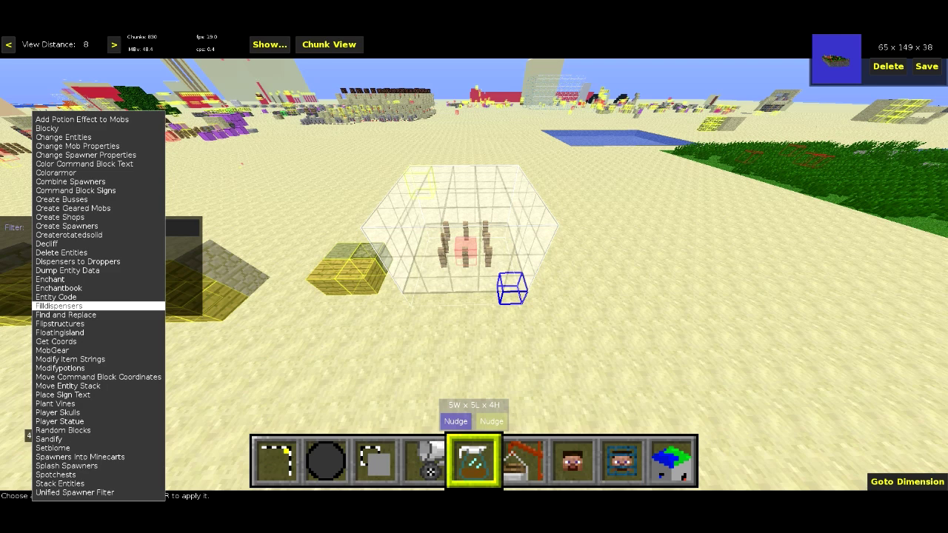
left_click(74, 341)
left_click(102, 305)
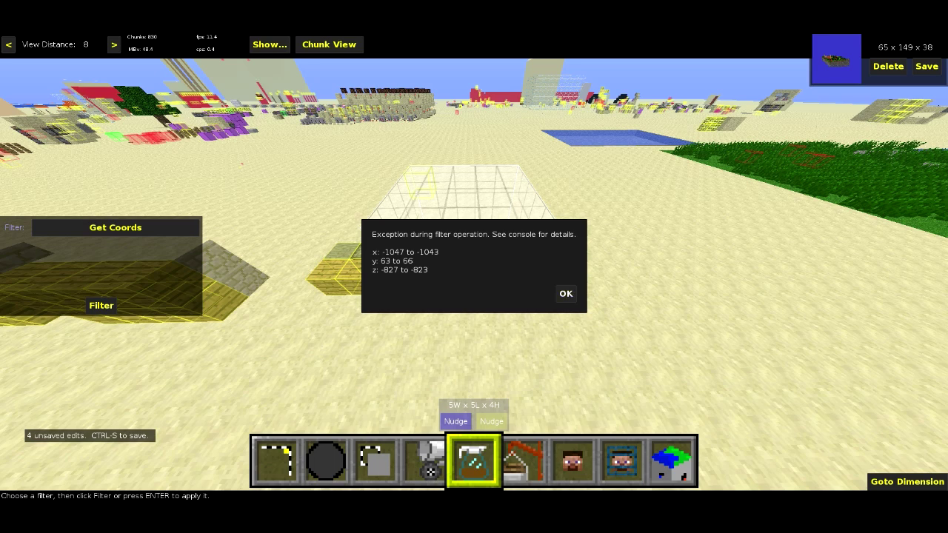
left_click(566, 294)
Clear the villager selection and anchor a new selection at the far forested corner of the grassy village terrain
key("s")
right_click_drag(566, 294, 666, 304)
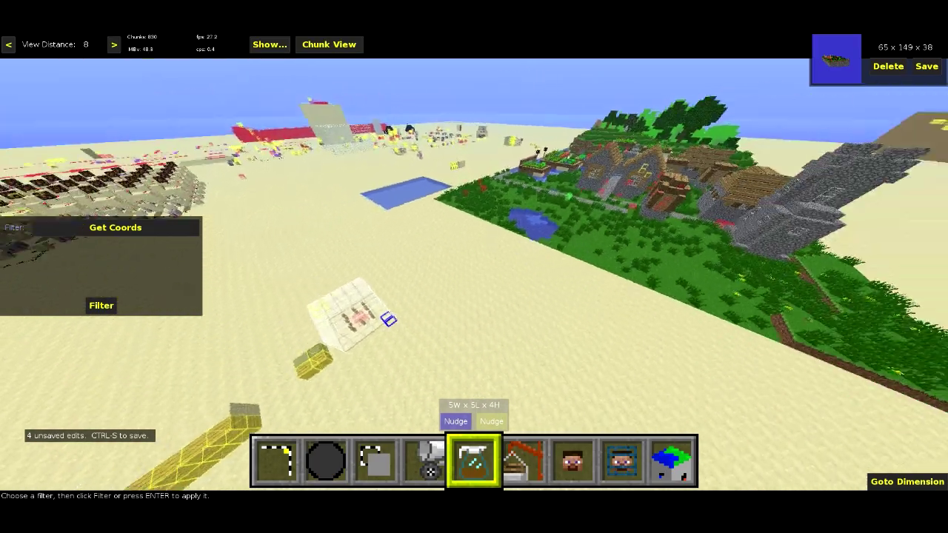
key("w")
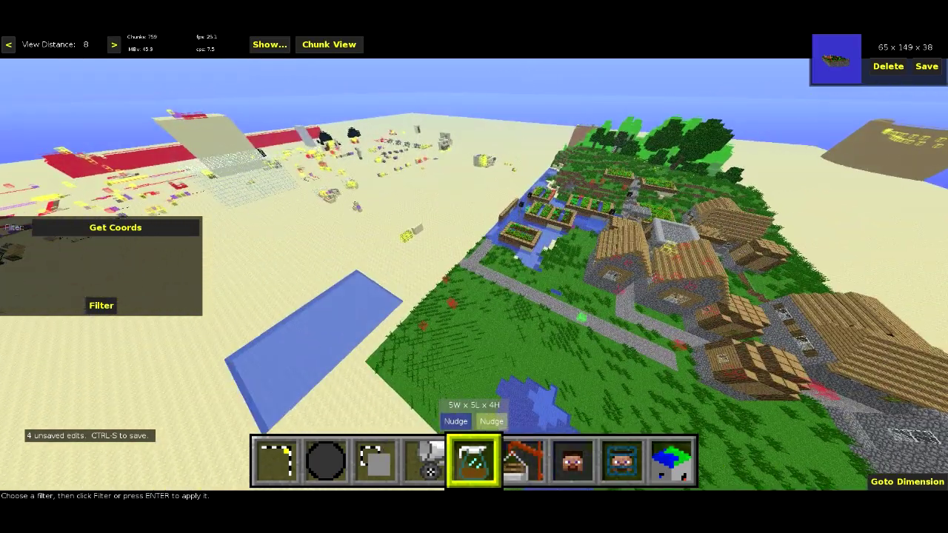
key("ctrl+d")
left_click(367, 360)
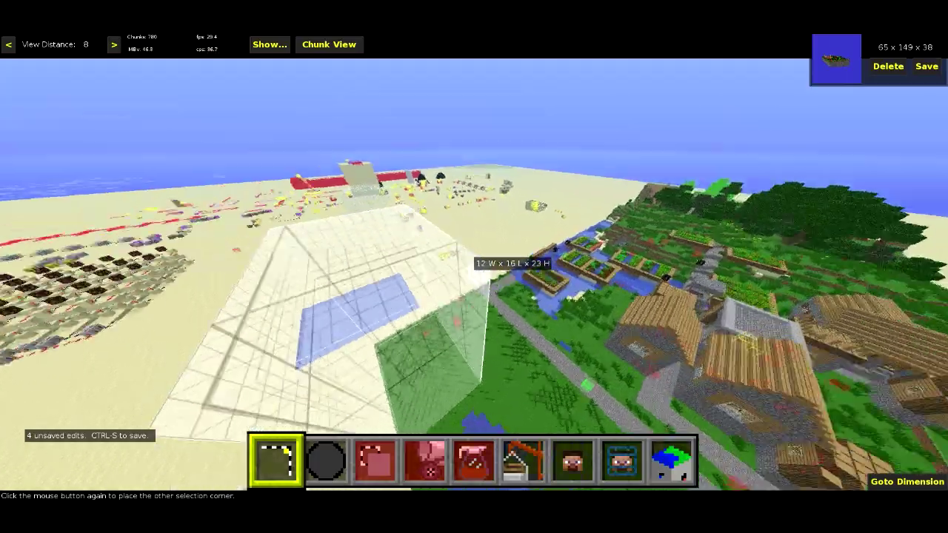
key("d")
key("w")
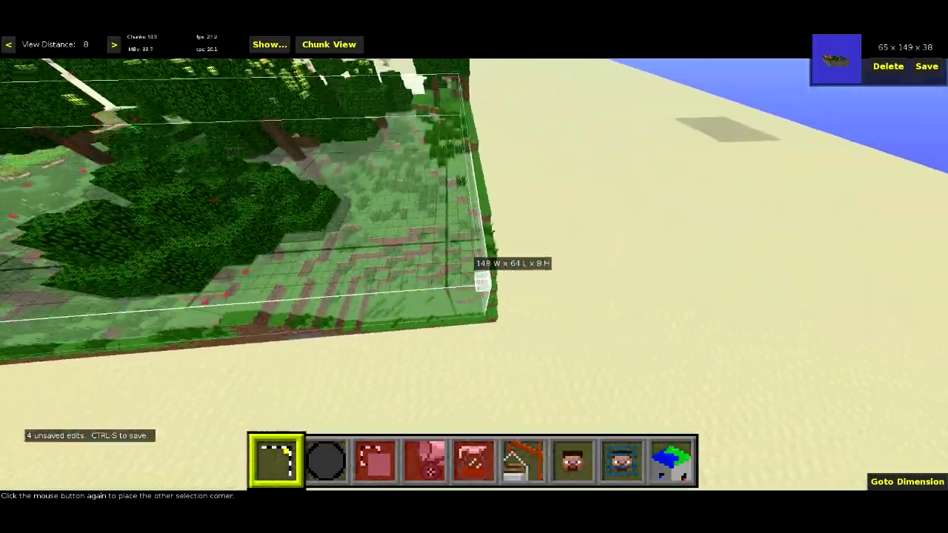
right_click(474, 267)
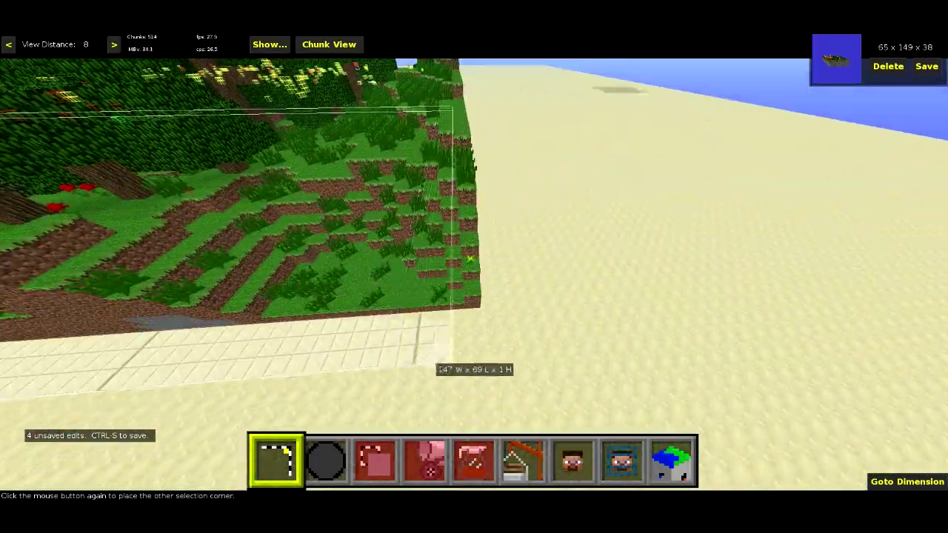
left_click(471, 300)
left_click(471, 300)
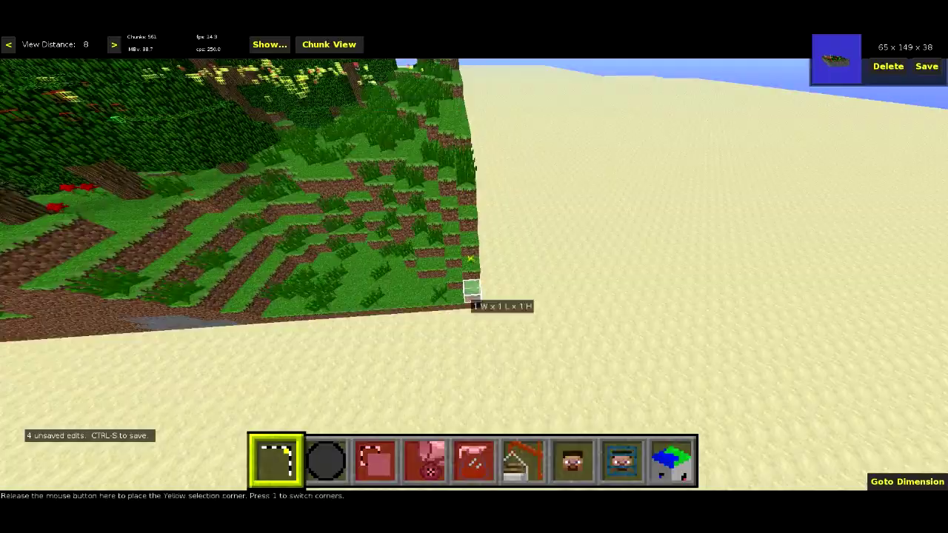
Extend the selection to the opposite corner of the grassy terrain beside the pool, making it 149W x 65L x 3H
right_click(471, 300)
key("w")
key("w")
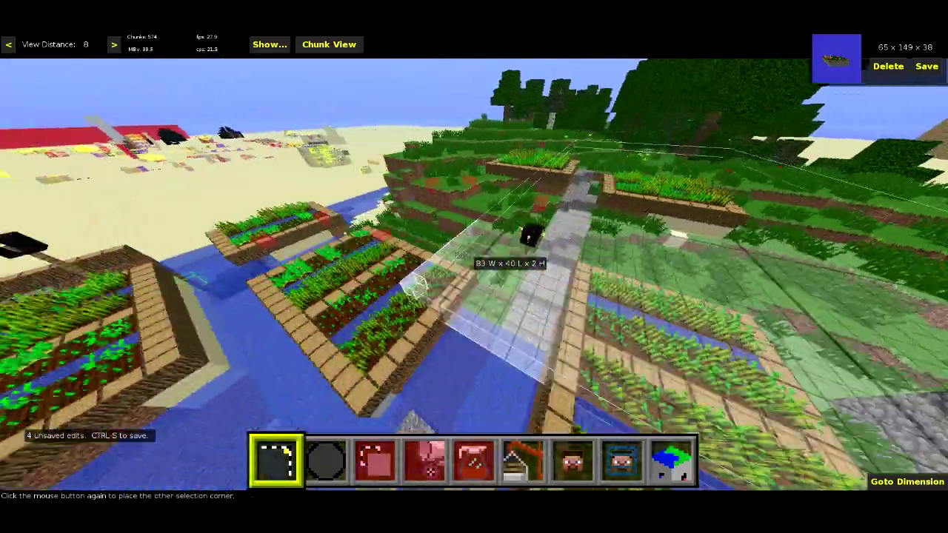
key("a")
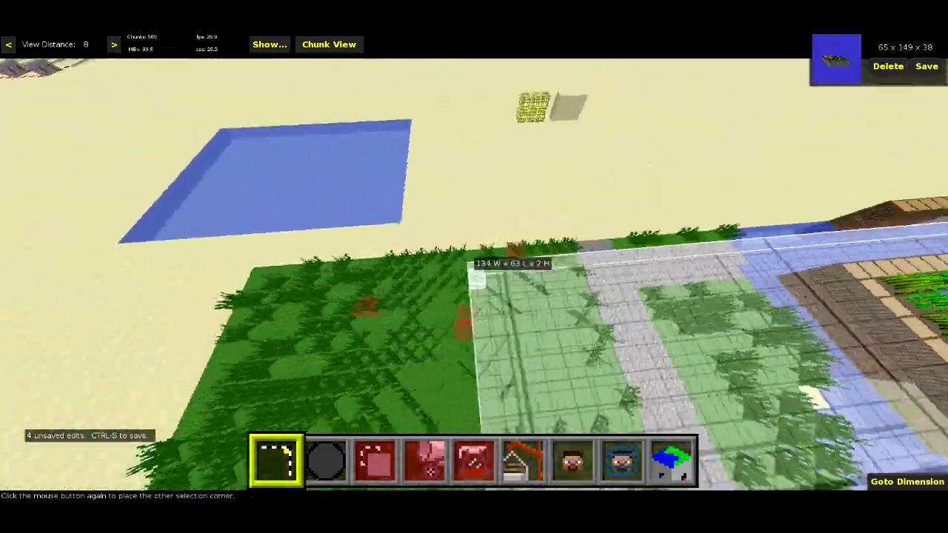
right_click(472, 276)
left_click(442, 273)
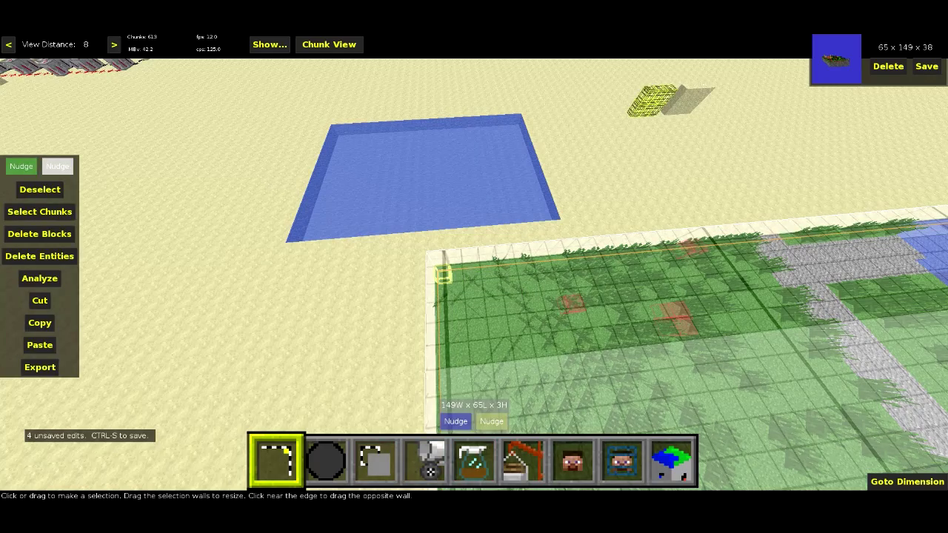
Raise the top of the village selection to enclose the buildings and trees, making it 149W x 65L x 29H
key("s")
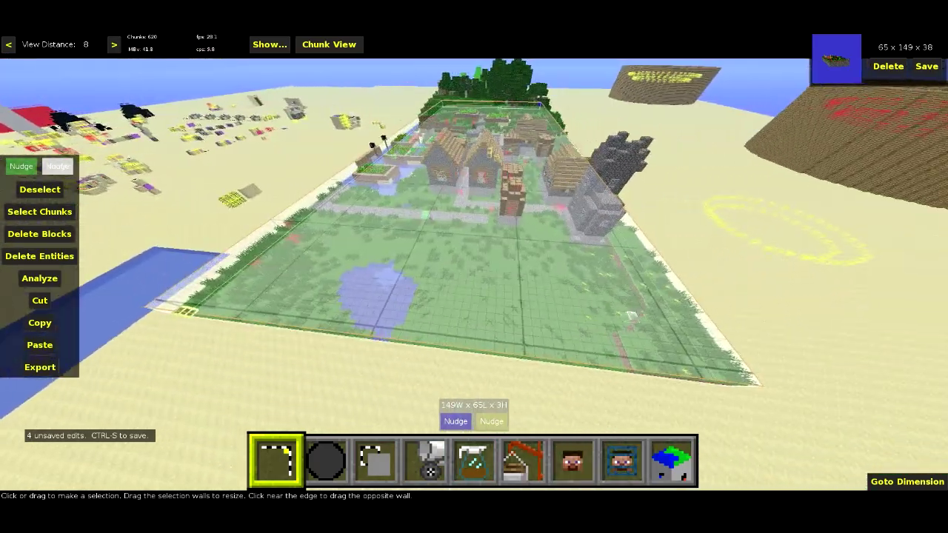
left_click_drag(474, 272, 474, 243)
left_click_drag(588, 241, 588, 228)
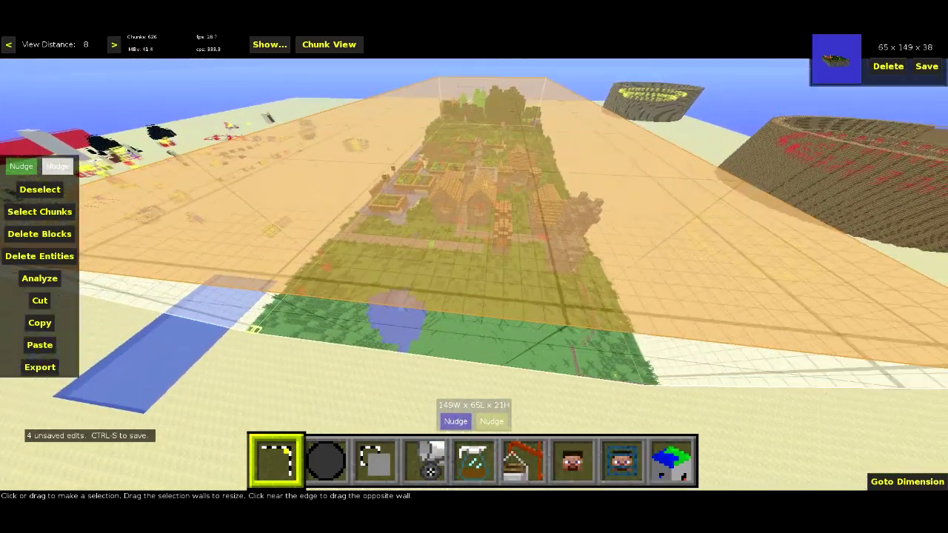
right_click(588, 228)
key("w")
right_click(473, 274)
left_click_drag(554, 281, 530, 346)
right_click(530, 346)
key("s")
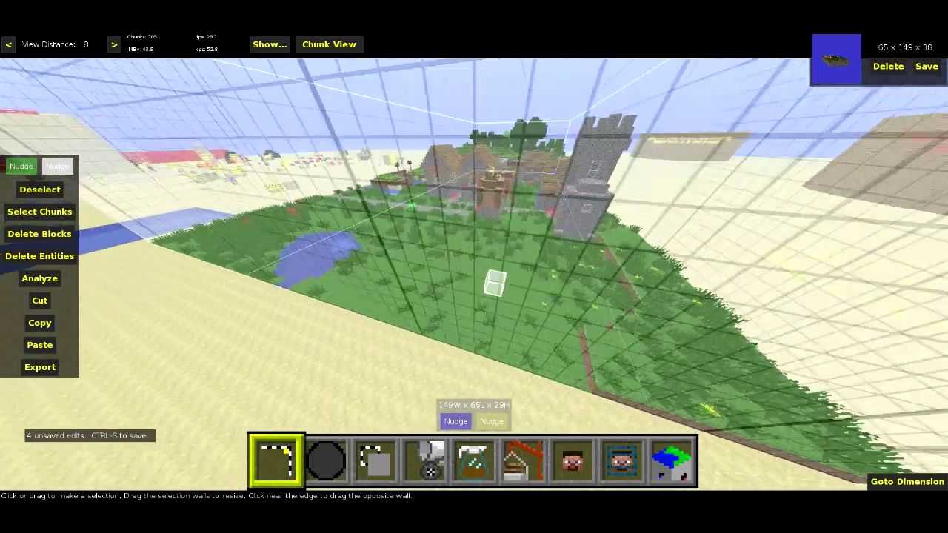
key("d")
right_click(474, 274)
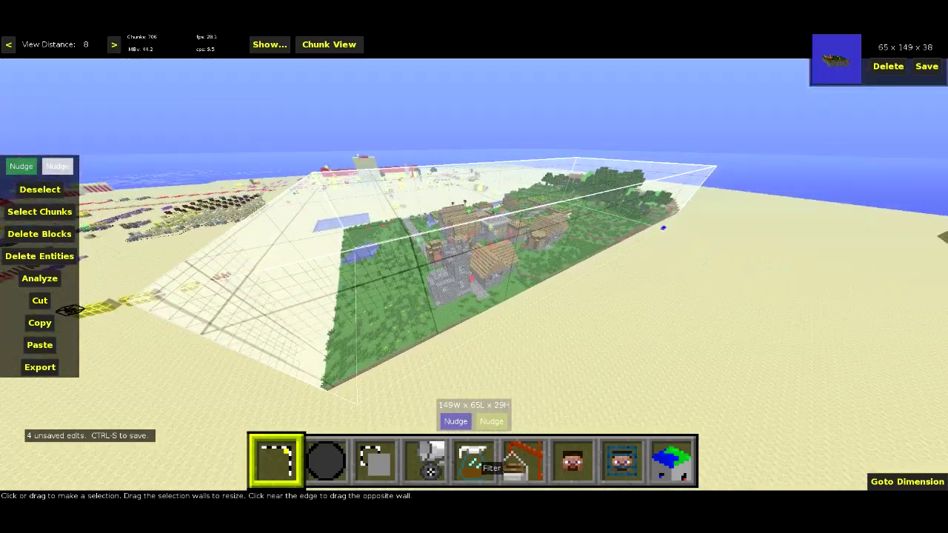
Apply the Flipstructures filter to the village selection
left_click(485, 465)
left_click(111, 227)
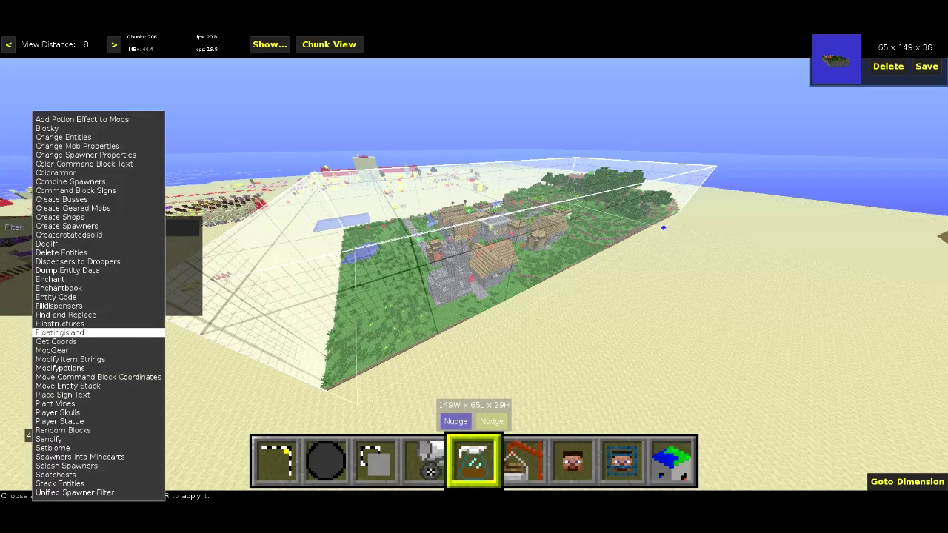
left_click(98, 324)
key("Return")
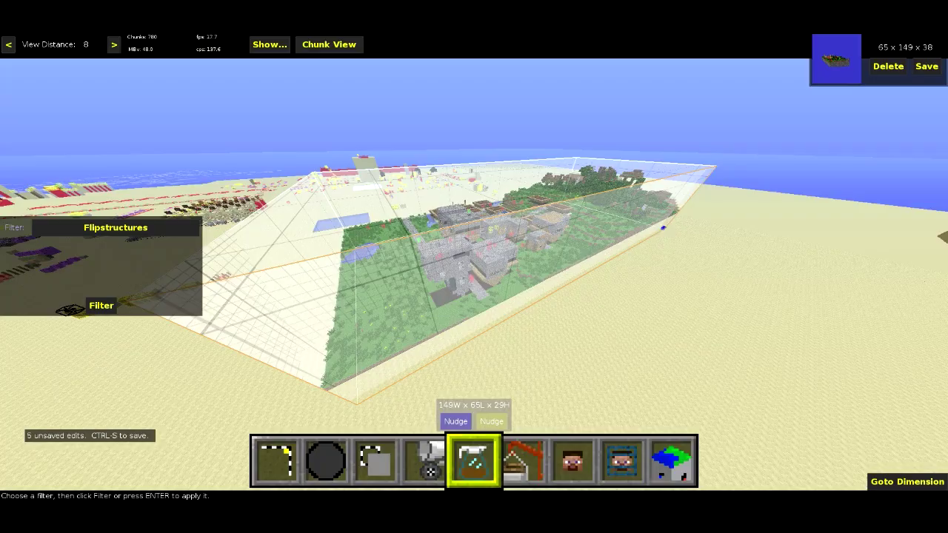
Examine the village buildings and the forest from several sides to check how the structures were flipped
right_click(474, 267)
key("d")
key("w")
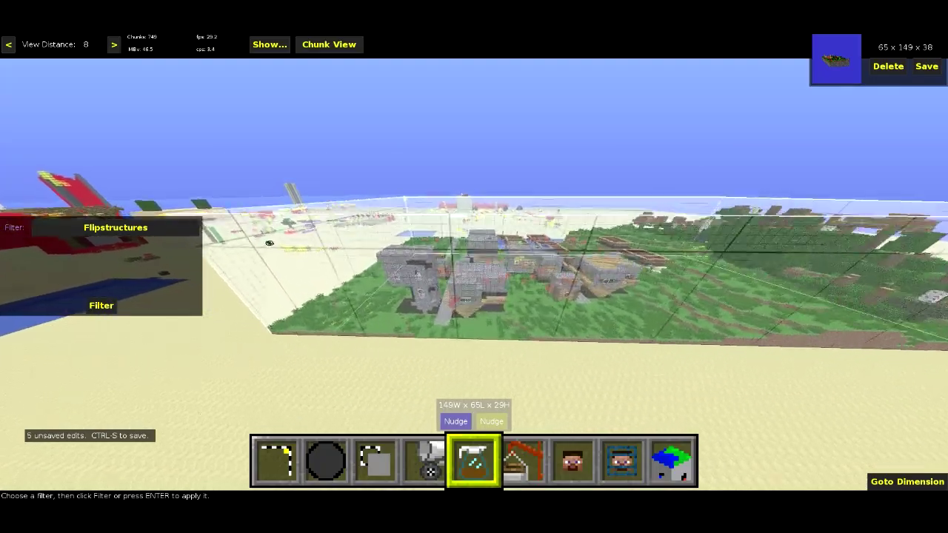
key("d")
key("s")
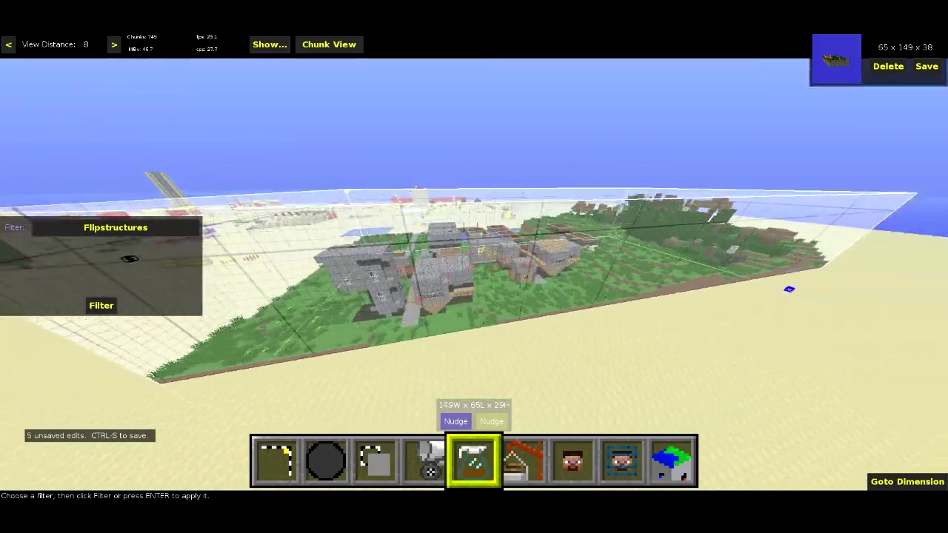
key("a")
key("w")
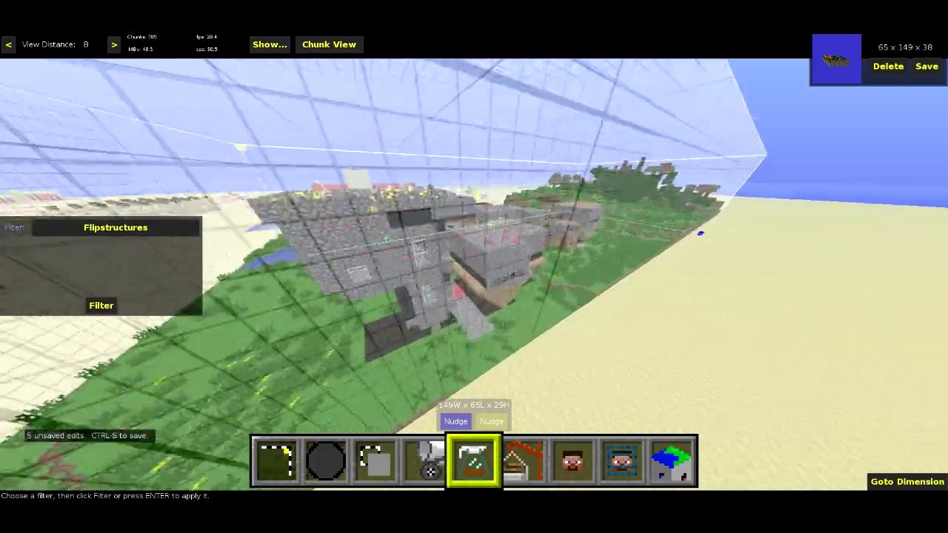
key("d")
key("w")
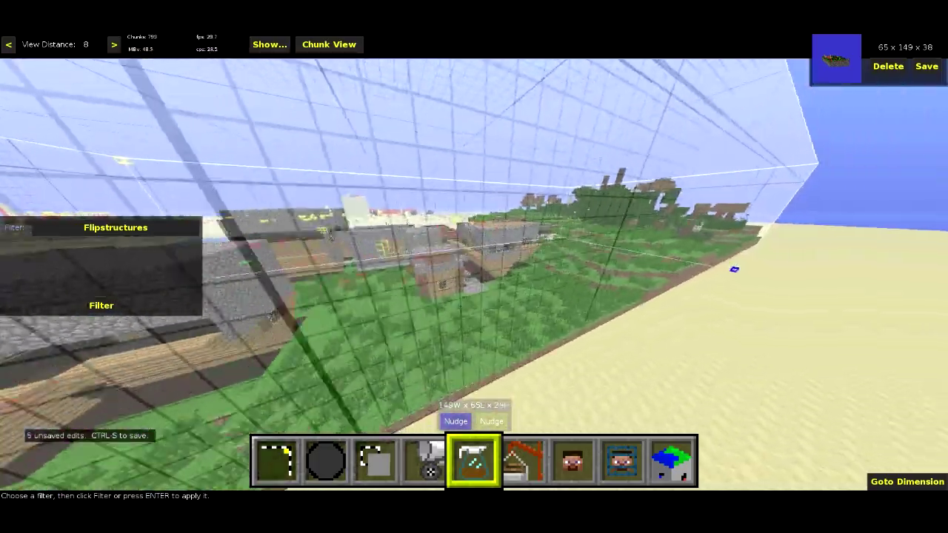
key("s")
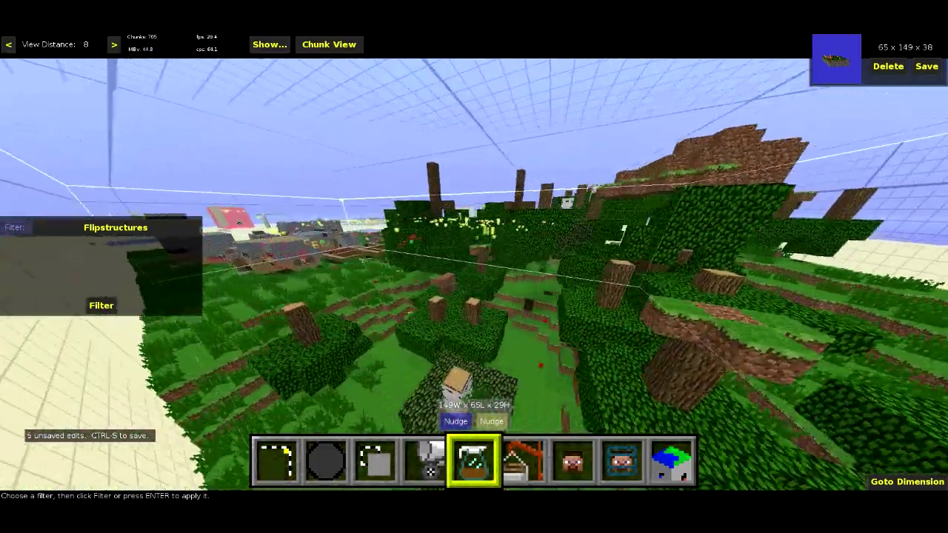
Save all edits to the world
key("a")
key("q")
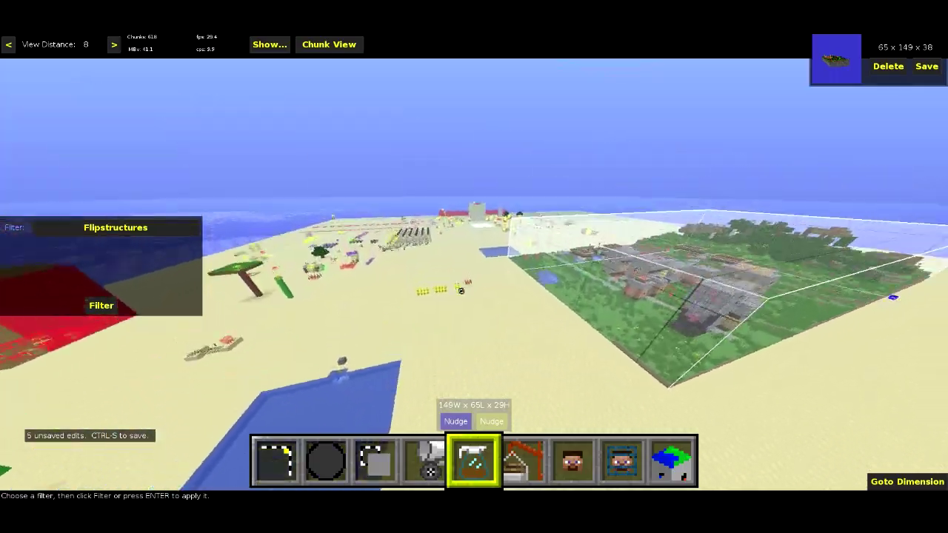
key("ctrl+s")
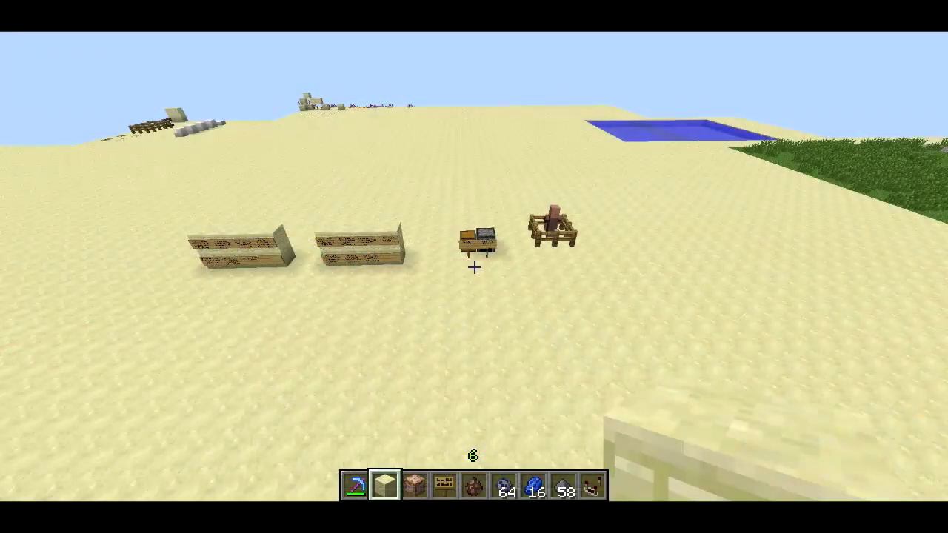
Switch to Minecraft and compare the text flow on the signs of the two sign walls
key("w")
key("w")
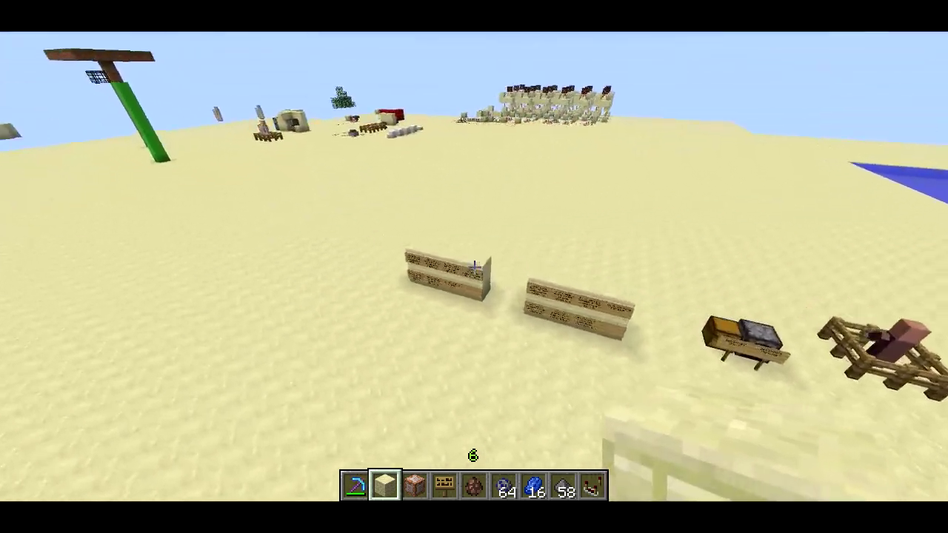
key("w")
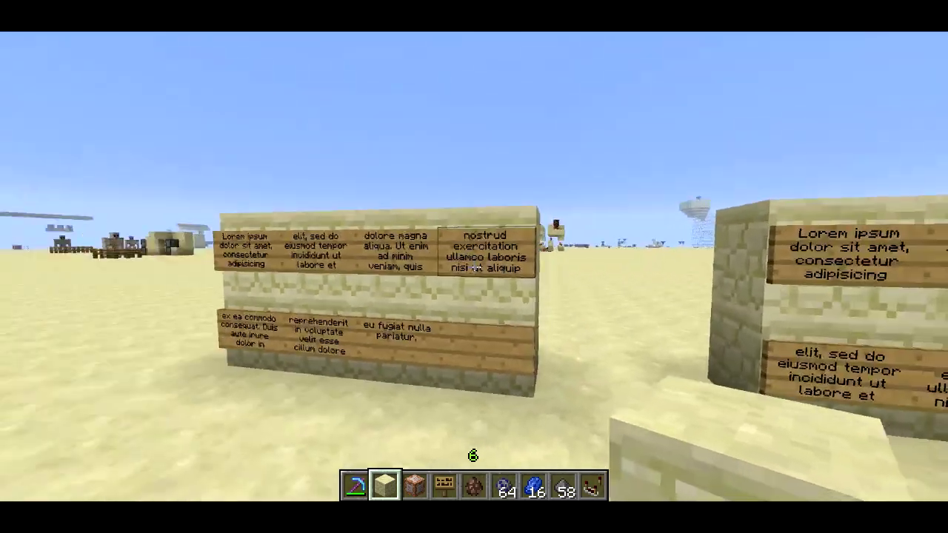
key("w")
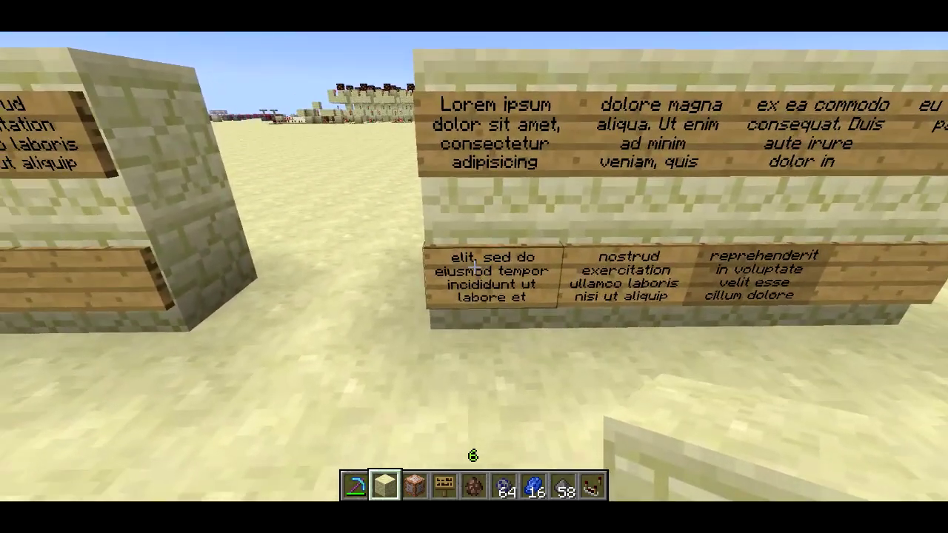
key("d")
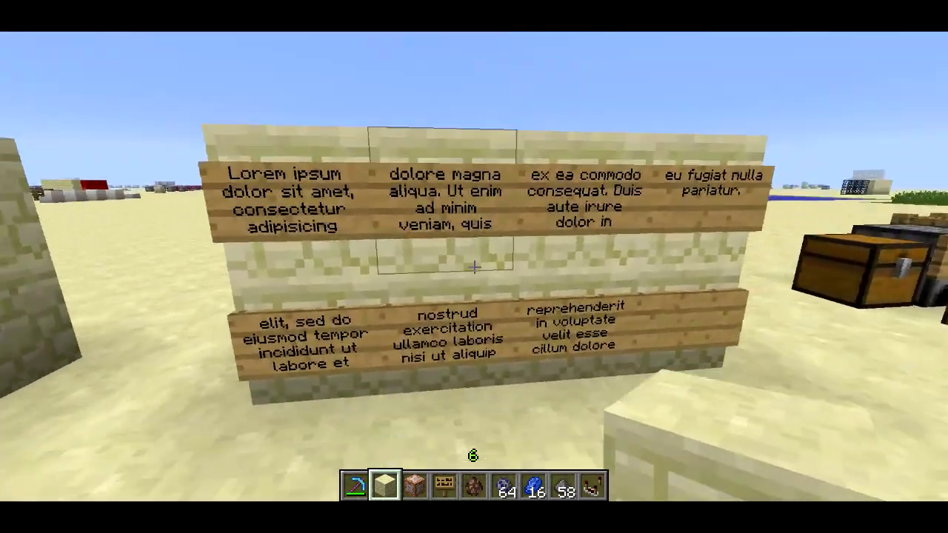
key("d")
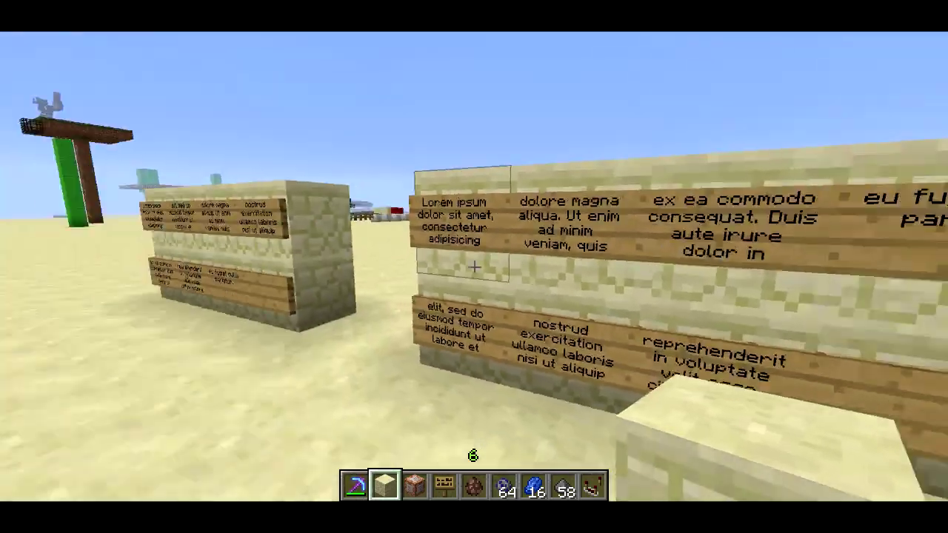
key("w")
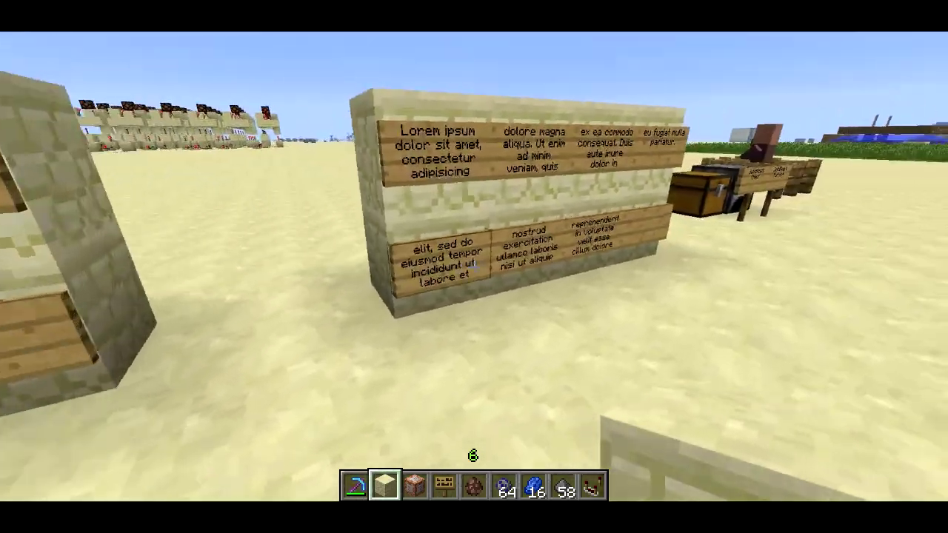
Read both sign walls up close to check whether the text runs across the rows or down the columns
key("w")
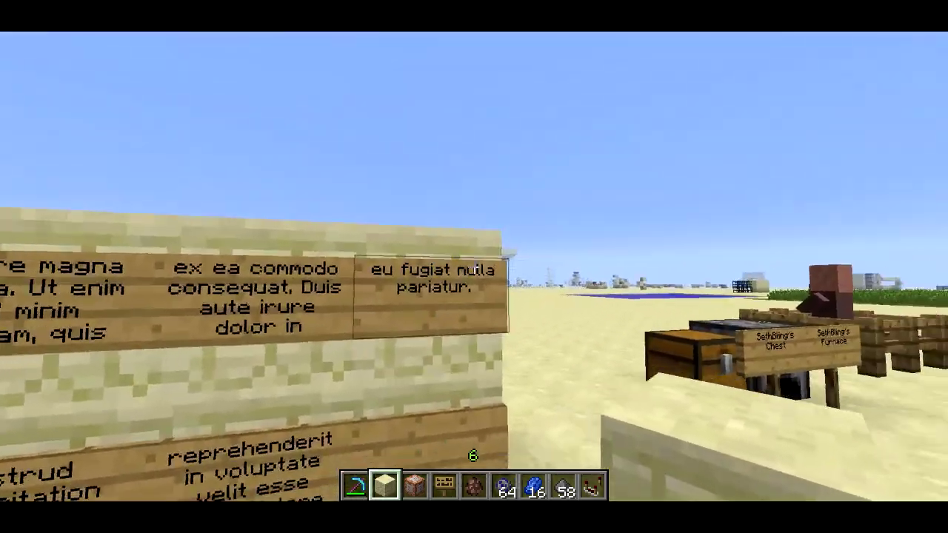
key("s")
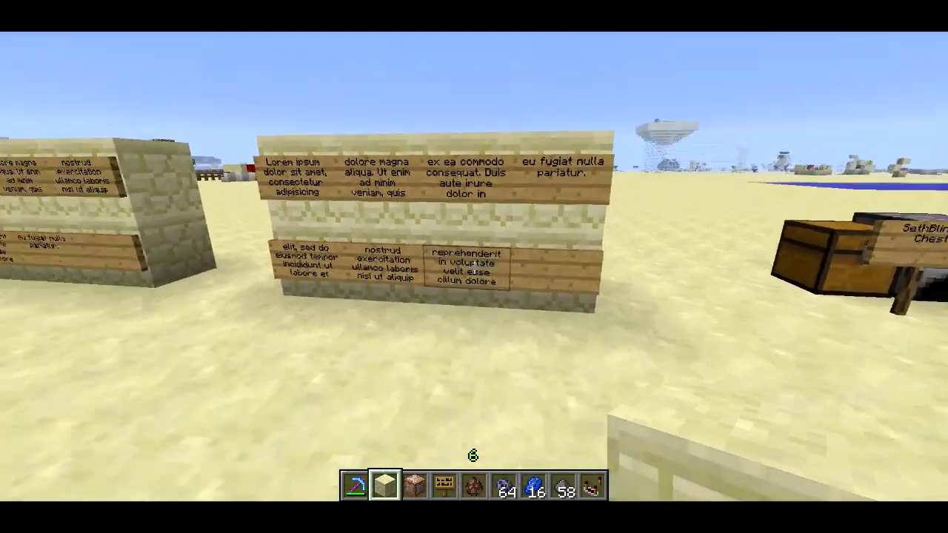
key("a")
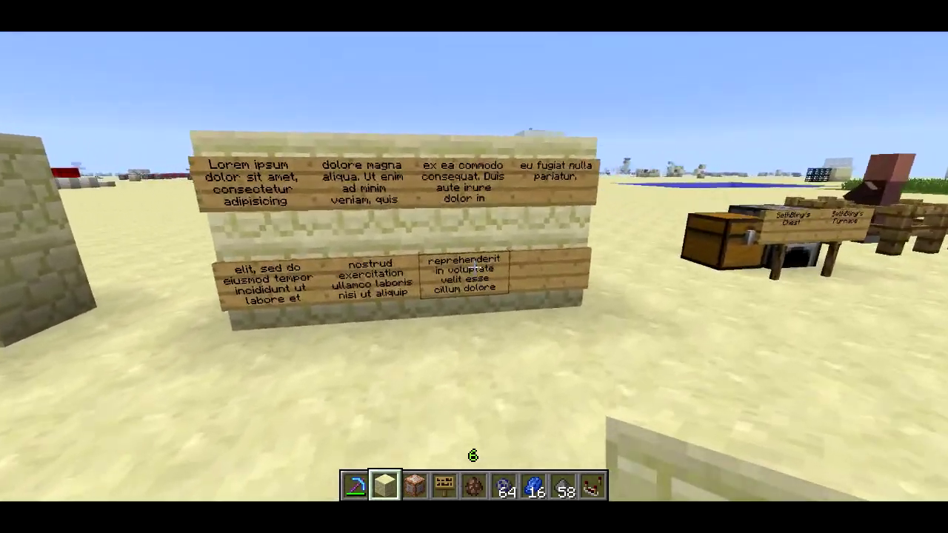
key("w")
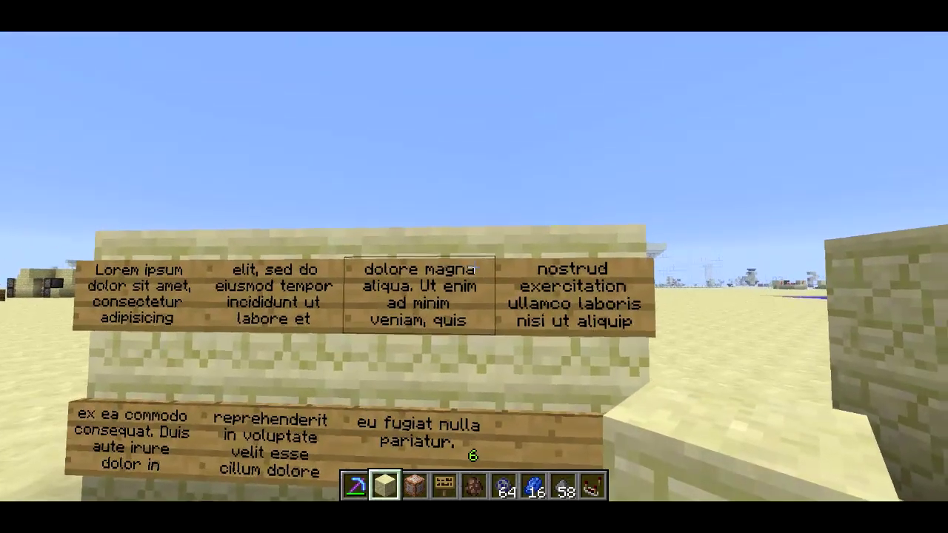
key("d")
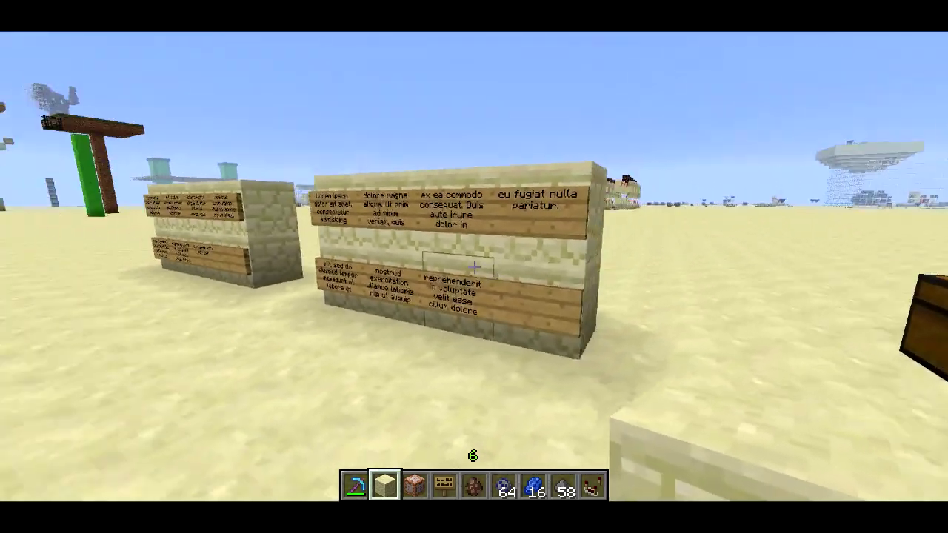
Inspect the replaced text on the chest and furnace signs and approach the fenced villager
key("s")
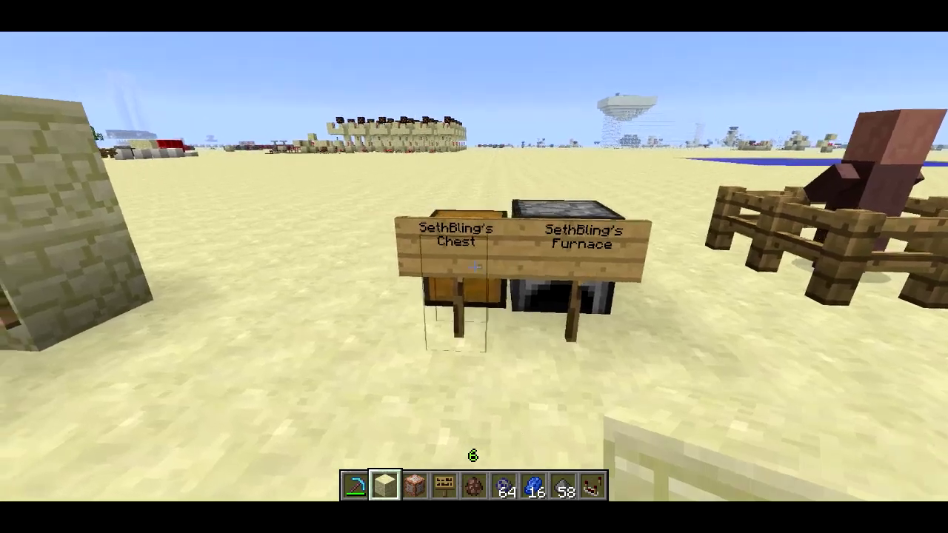
key("w")
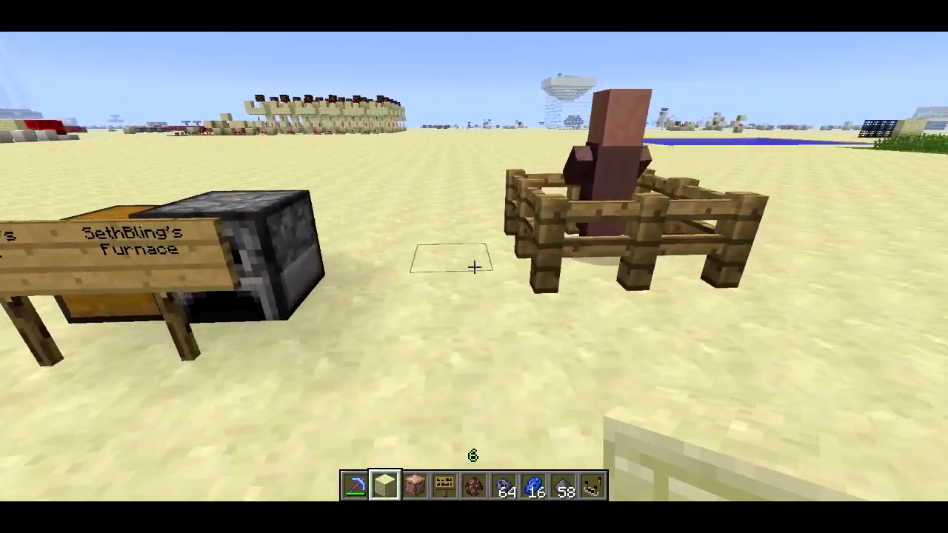